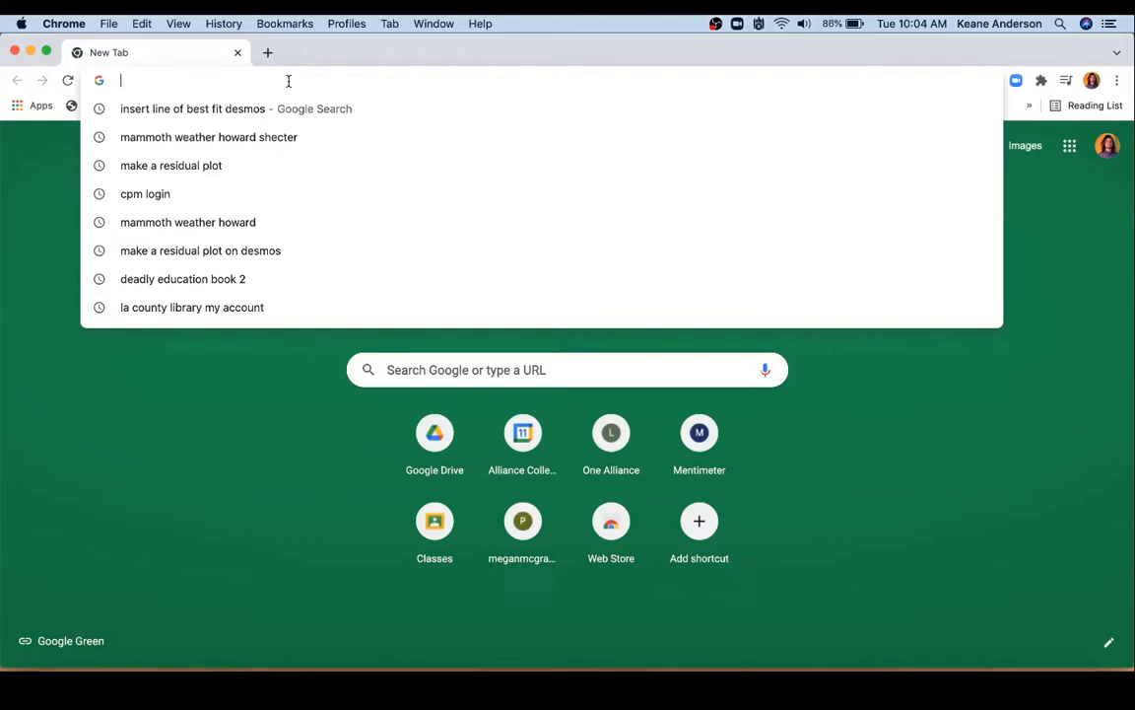
Step: Open the Desmos graphing calculator and switch its display to the larger text size
type("des")
key("Return")
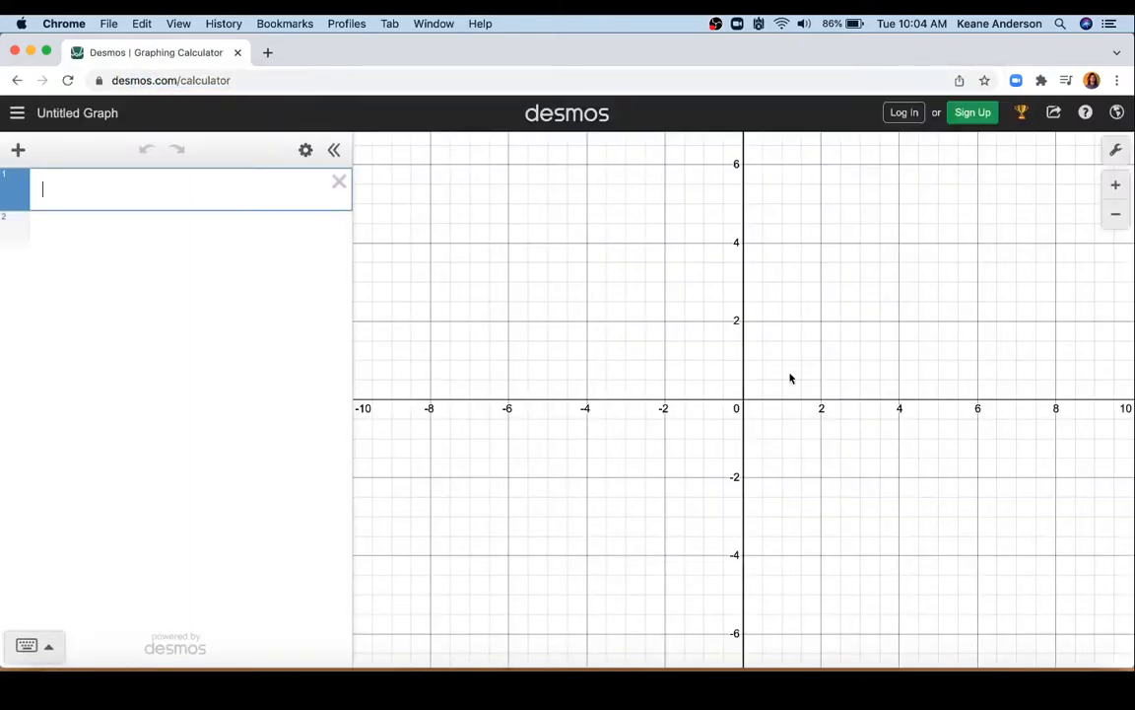
left_click(1116, 150)
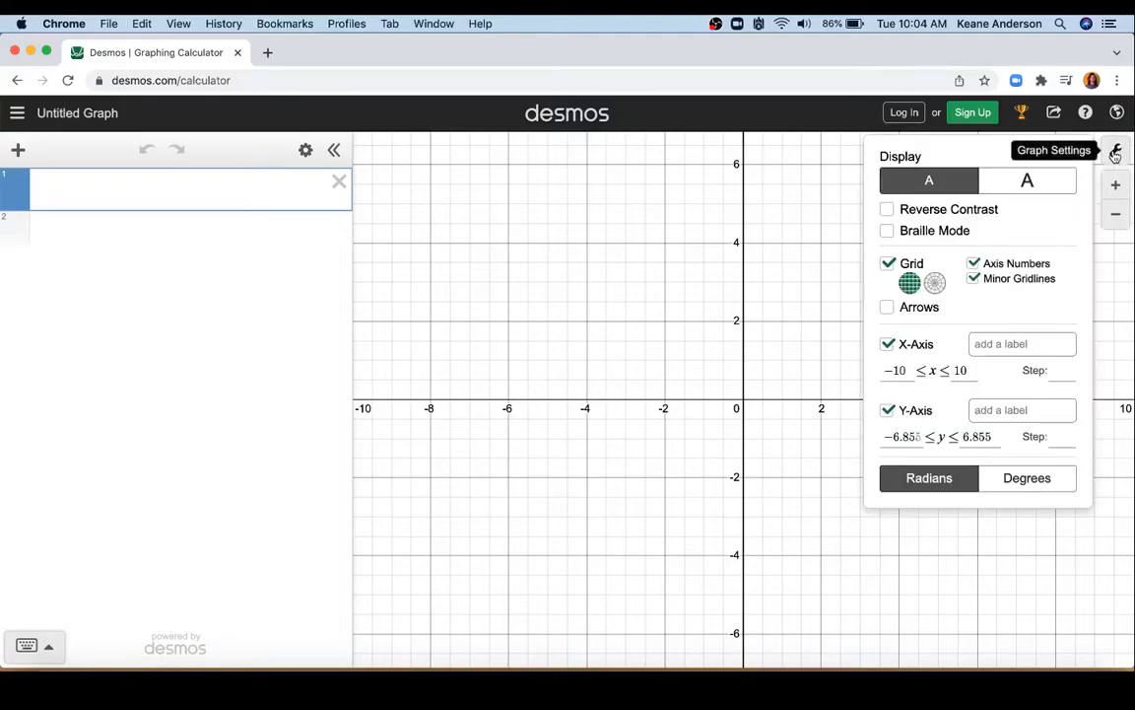
left_click(1045, 180)
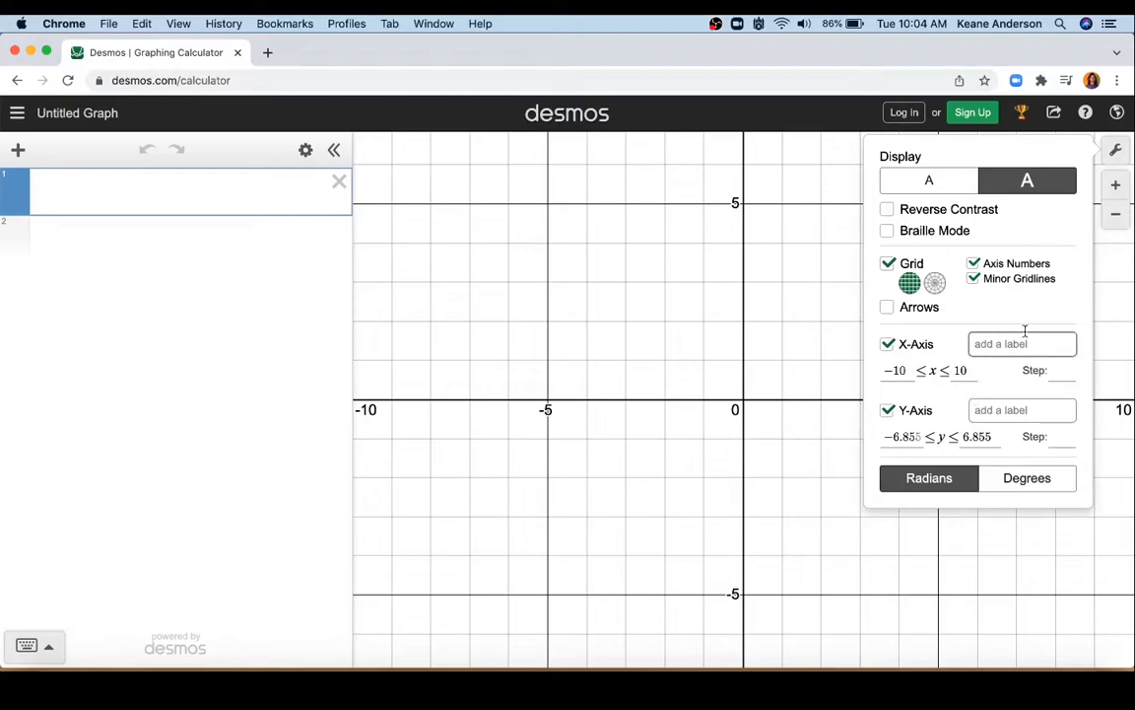
Step: Label the x-axis "Pizza Toppings" and the y-axis "Prices", and close the graph settings
left_click(979, 347)
type("Pizza Toppings")
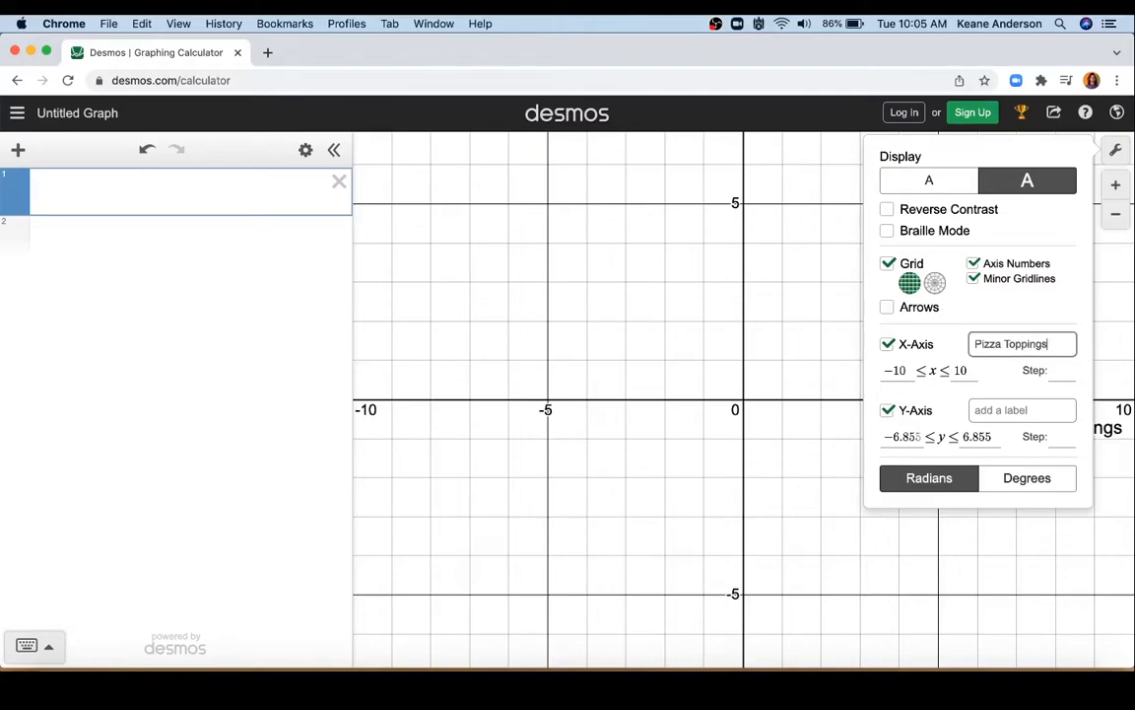
left_click(1006, 410)
type("Prices")
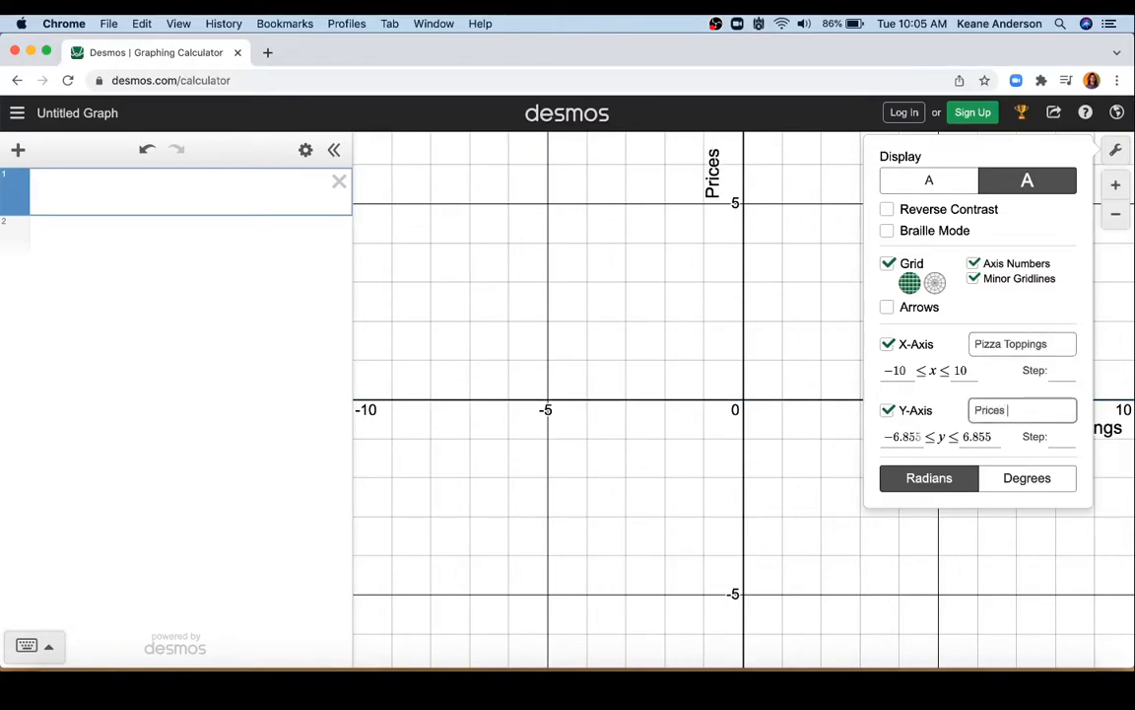
key("BackSpace")
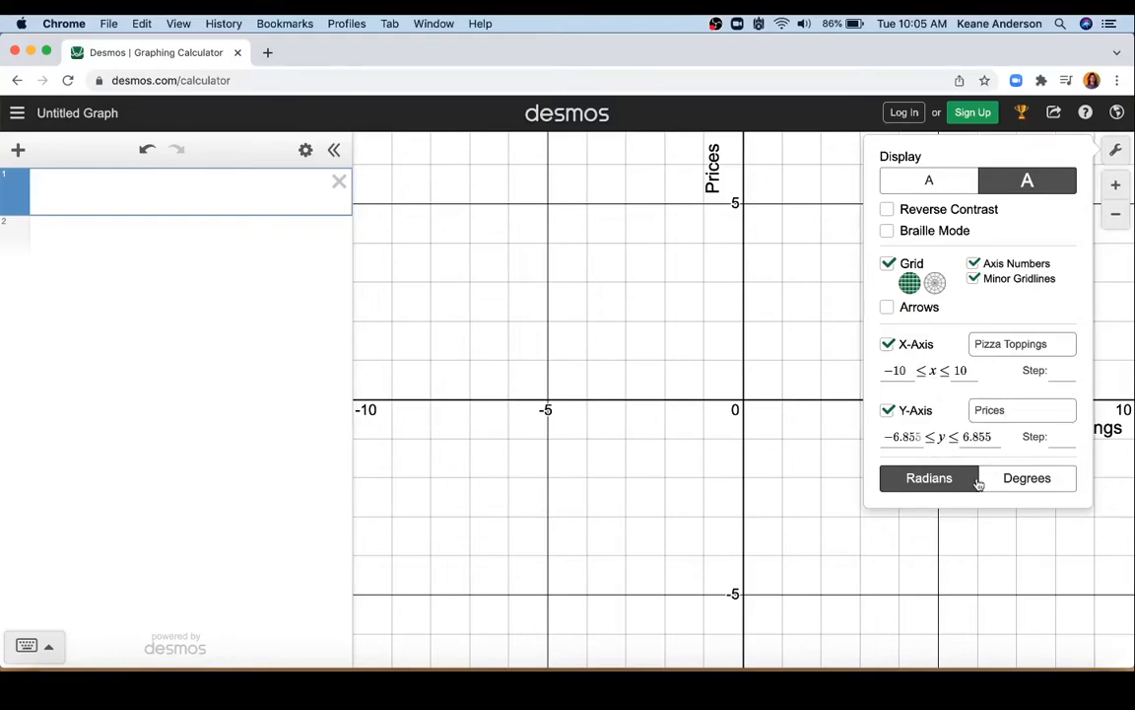
left_click(971, 562)
mouse_move(900, 481)
left_mouse_down()
mouse_move(727, 593)
mouse_move(909, 470)
mouse_move(908, 480)
left_mouse_up()
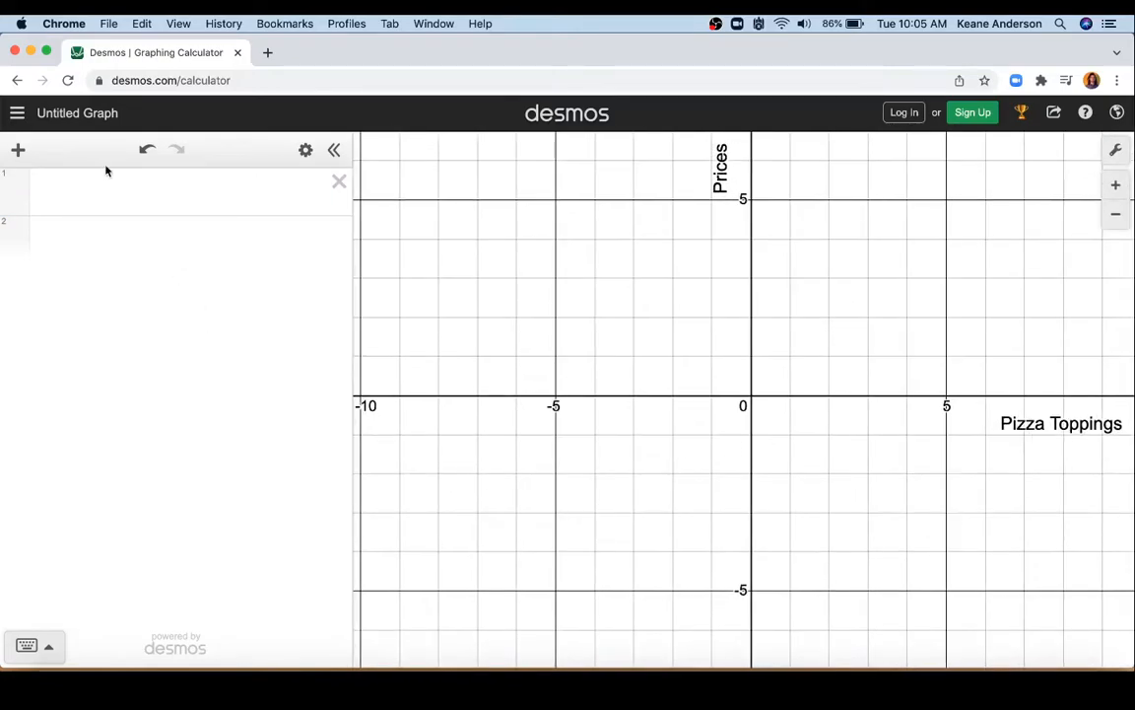
left_click(82, 188)
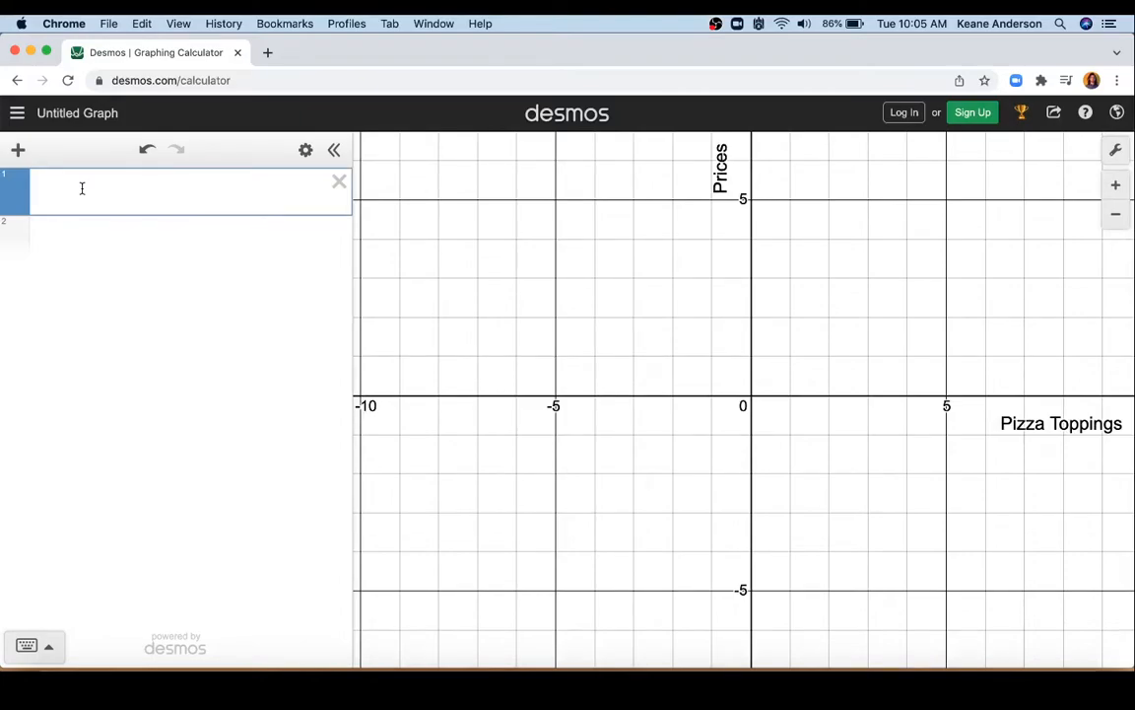
type("1")
key("BackSpace")
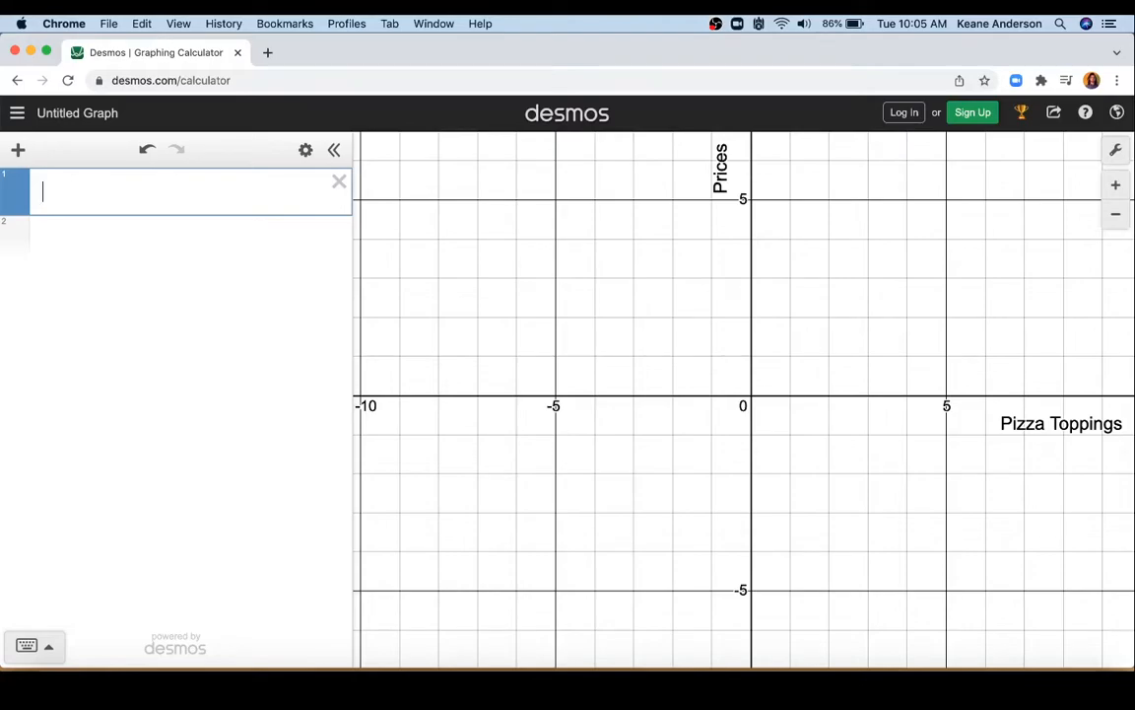
Step: Add a table to the expression list and enter 1 for x and 10.5 for y in its first row
left_click(20, 151)
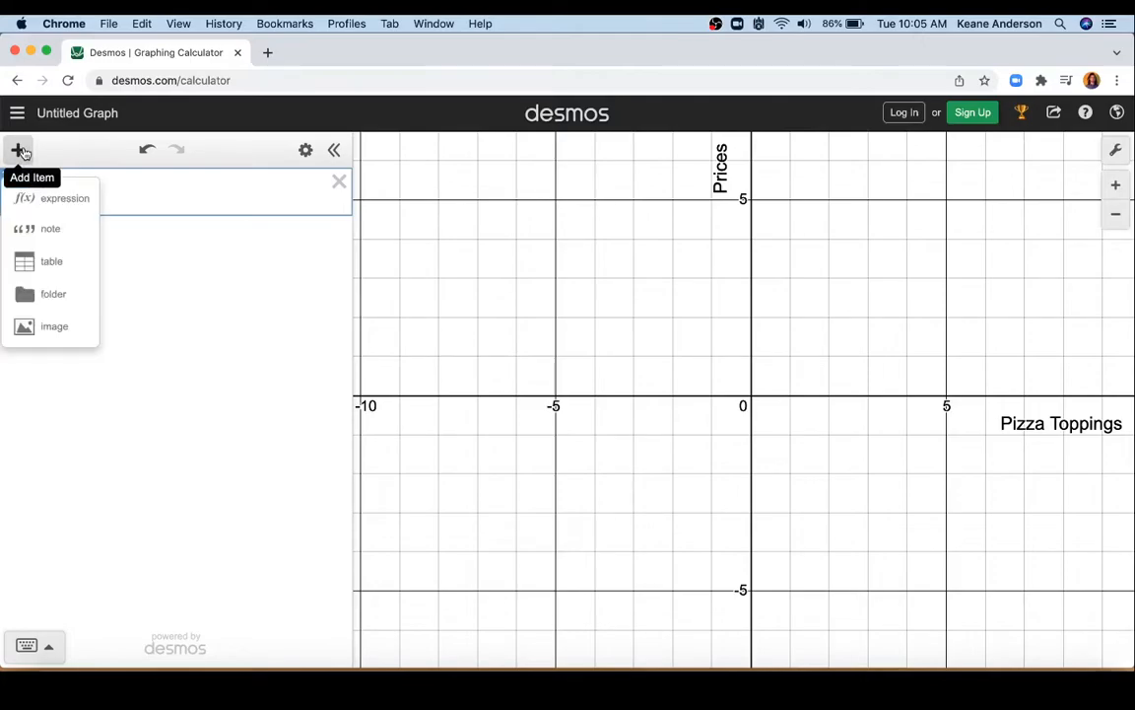
left_click(52, 262)
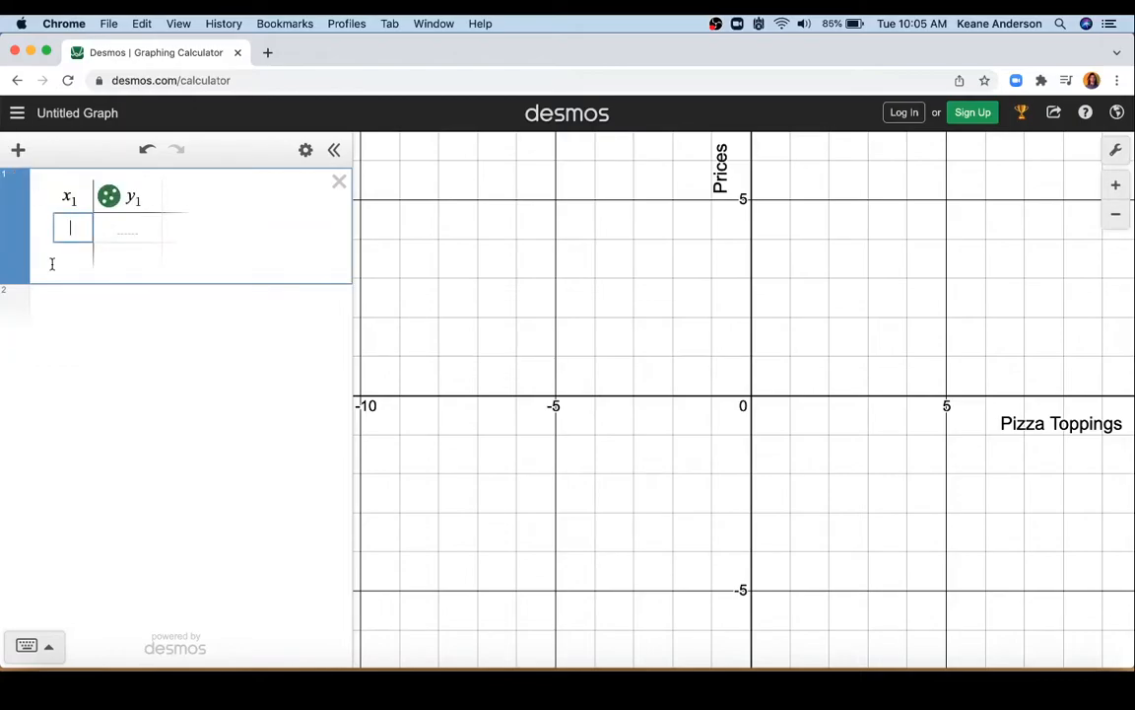
type("1")
key("Tab")
type("10.5")
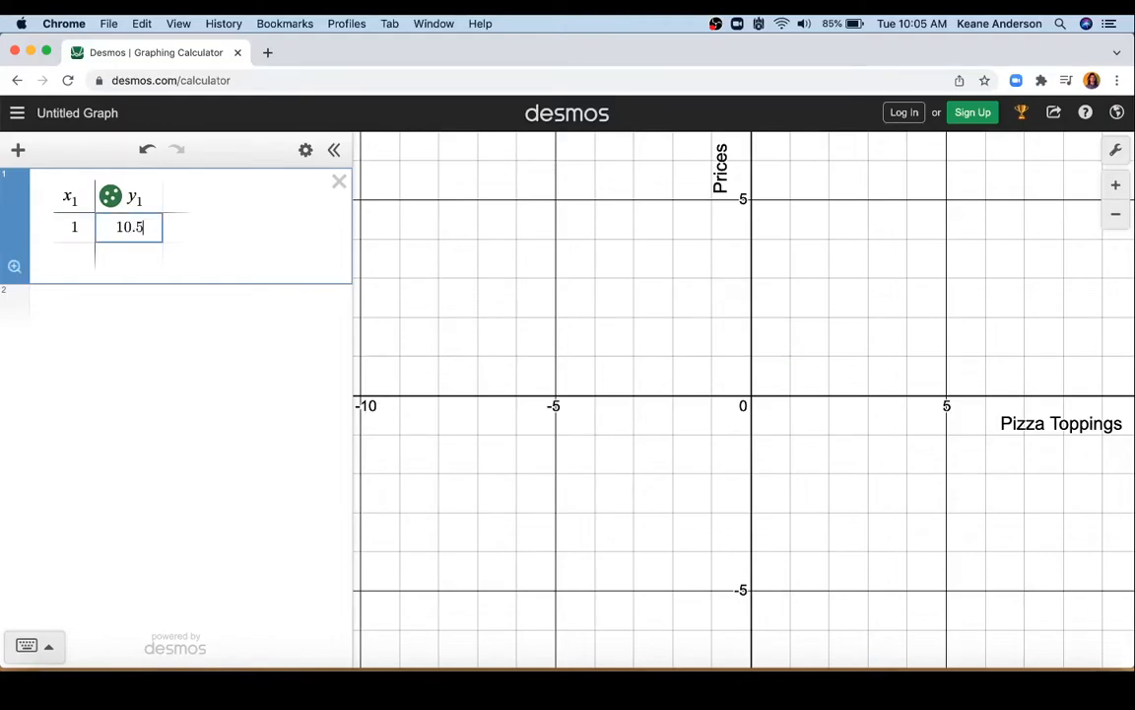
Step: Fill the second and third table rows with the points (3, 9) and (4, 14)
left_click(86, 258)
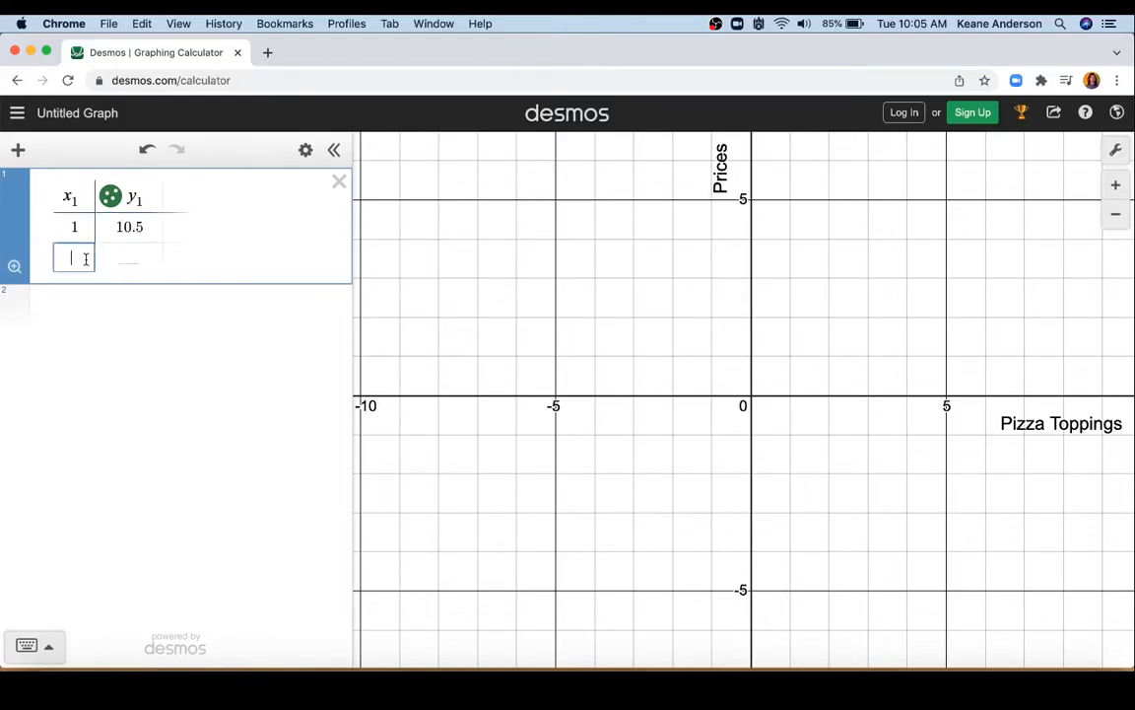
type("3")
left_click(129, 256)
type("9")
left_click(68, 284)
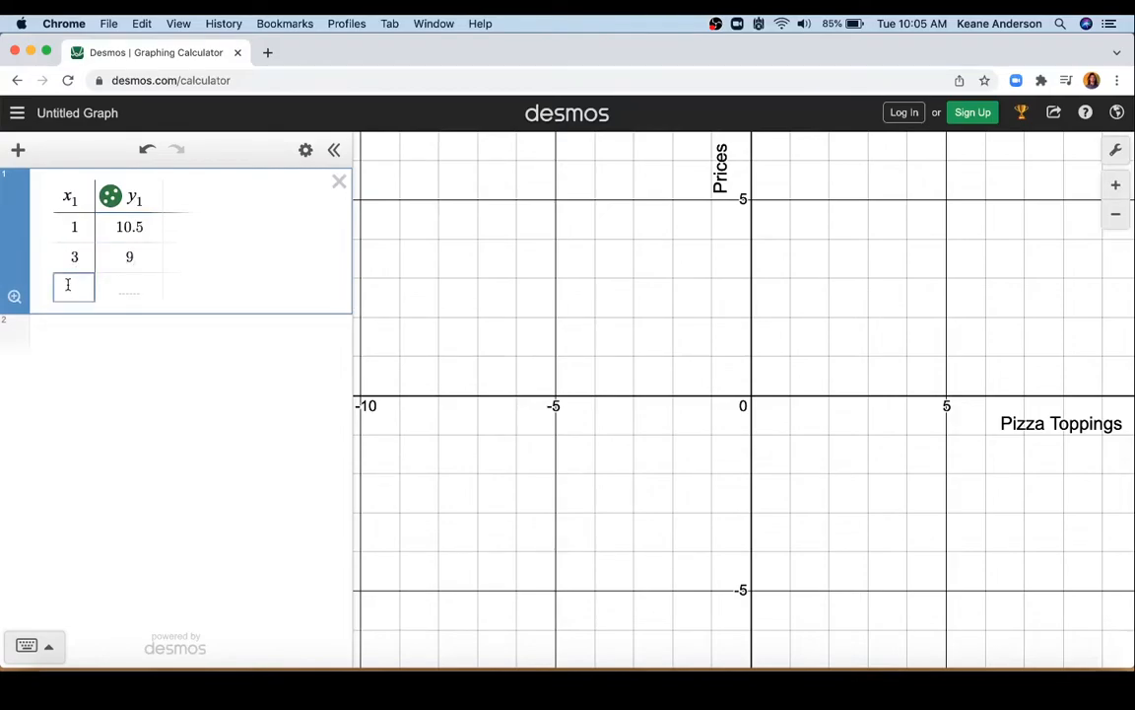
type("4")
left_click(129, 286)
type("14")
Step: Fill the fourth and fifth table rows with the points (6, 15) and (3, 12.5)
left_click(76, 316)
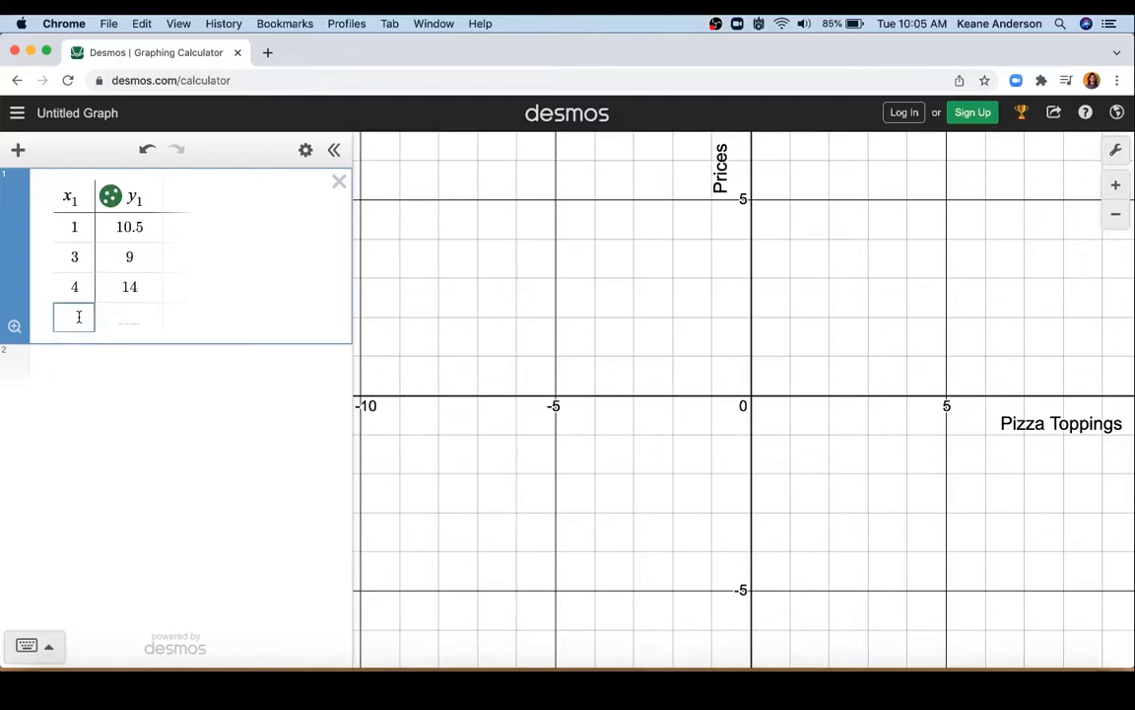
type("6")
left_click(128, 319)
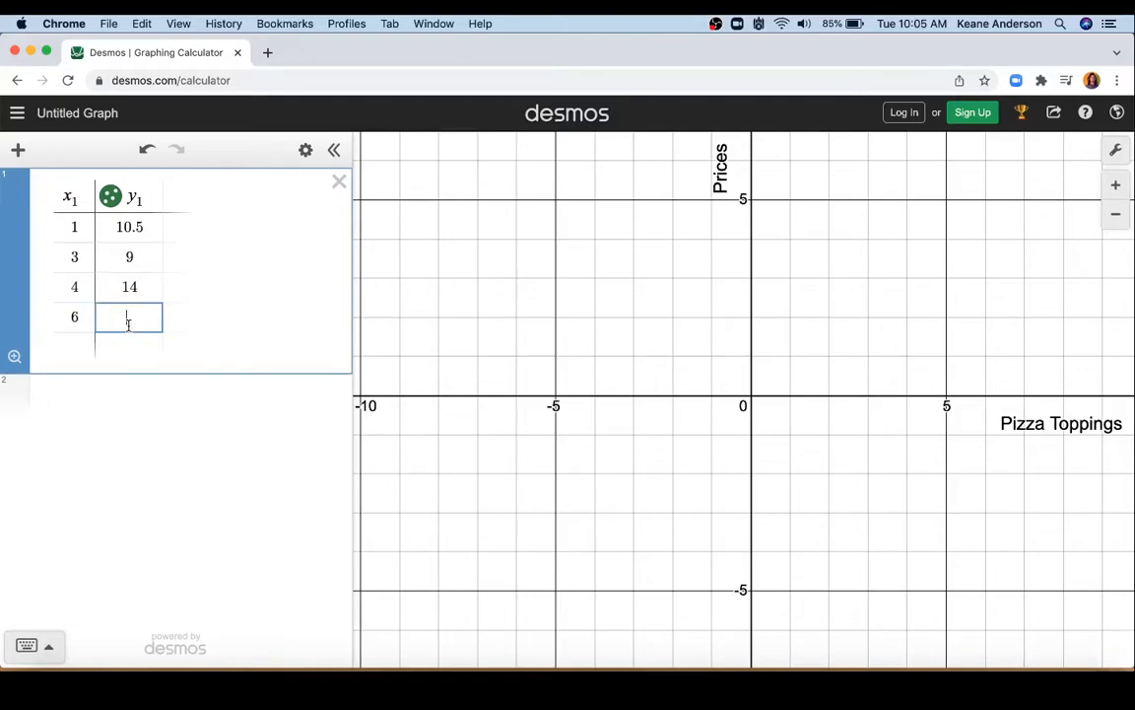
type("15")
left_click(70, 349)
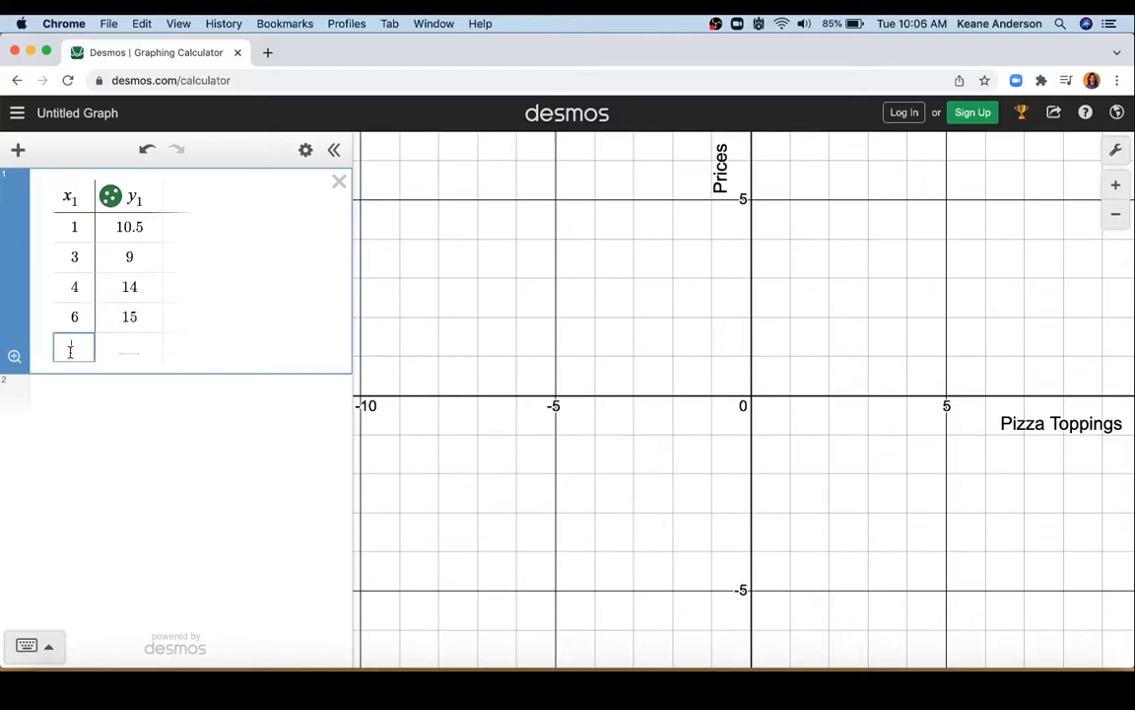
type("3")
left_click(130, 347)
type("12")
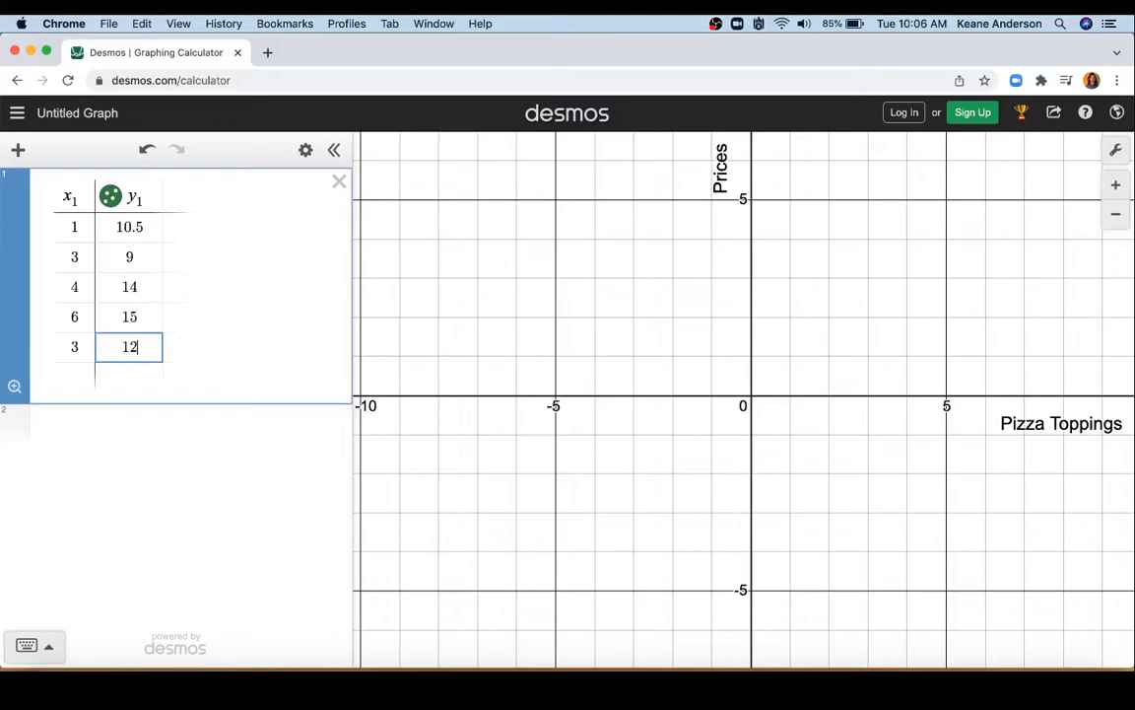
type(".5")
Step: Enter the point (5, 16.5) in the sixth table row
left_click(80, 377)
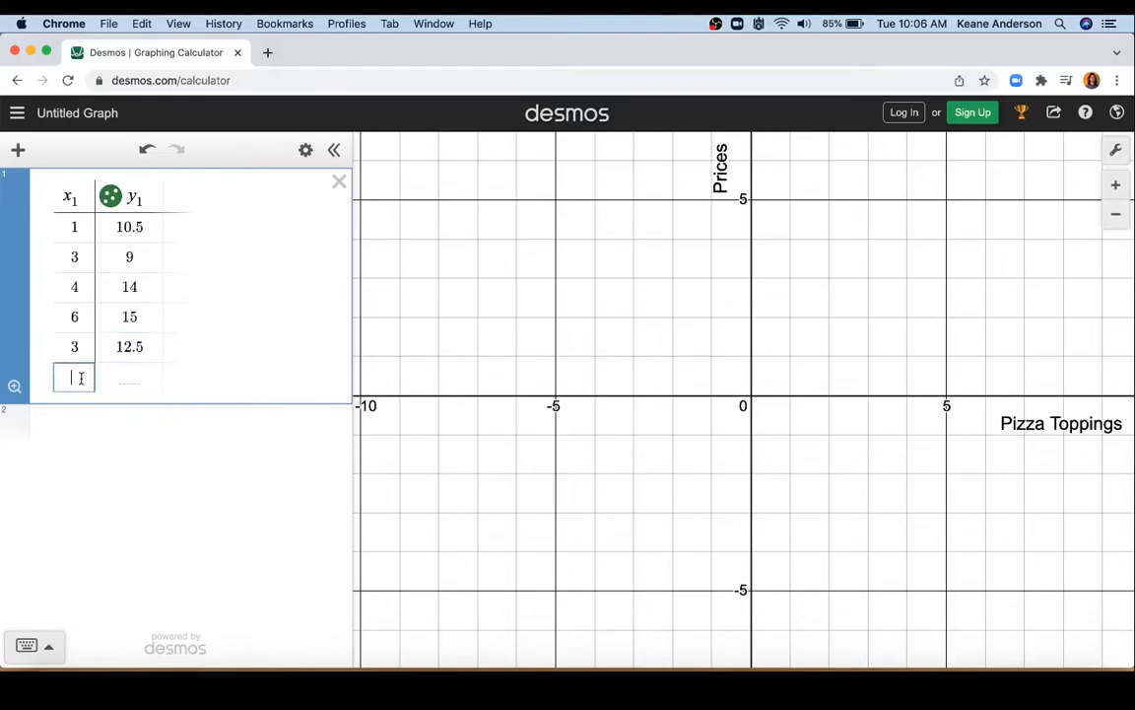
type("5")
left_click(124, 378)
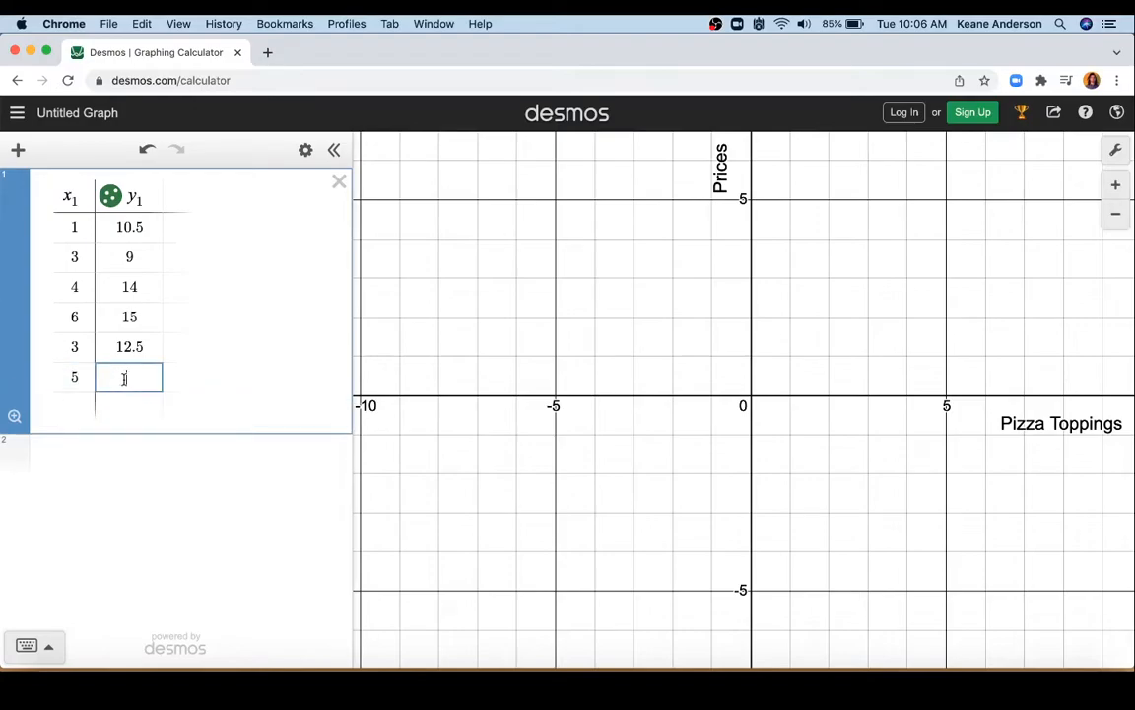
type("16.6")
key("BackSpace")
type("5")
Step: Complete the table with the points (0, 8) and (2, 9) in the seventh and eighth rows
left_click(61, 407)
type("0")
left_click(128, 406)
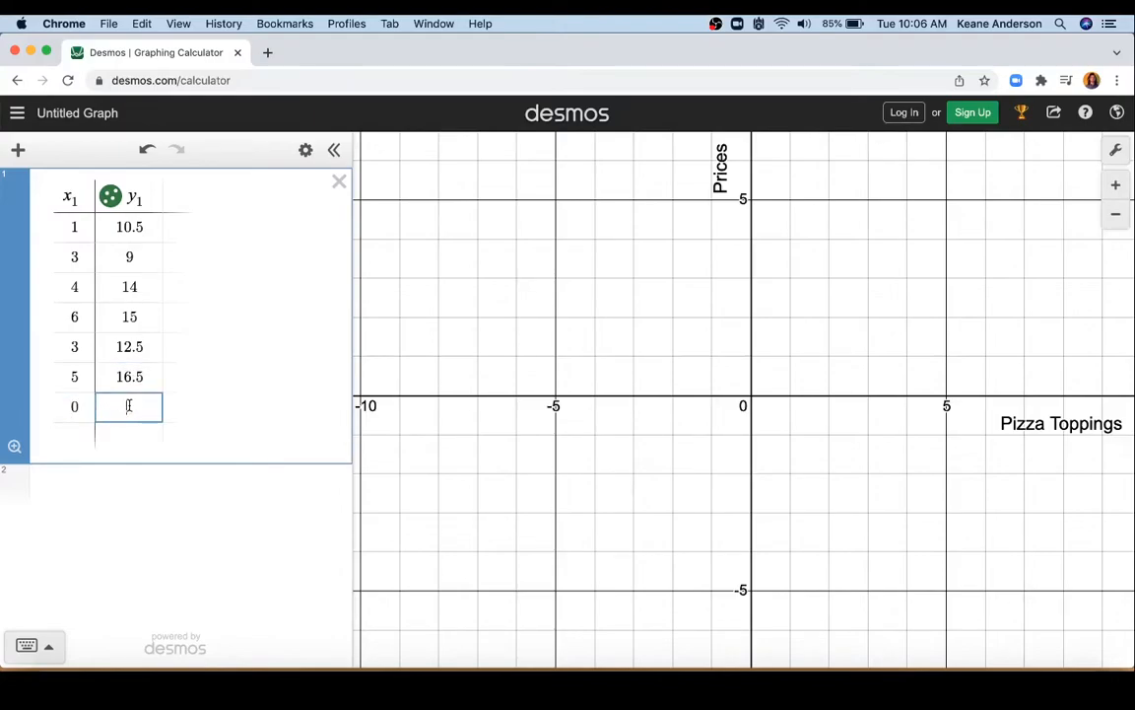
type("8")
left_click(69, 442)
type("2")
left_click(133, 435)
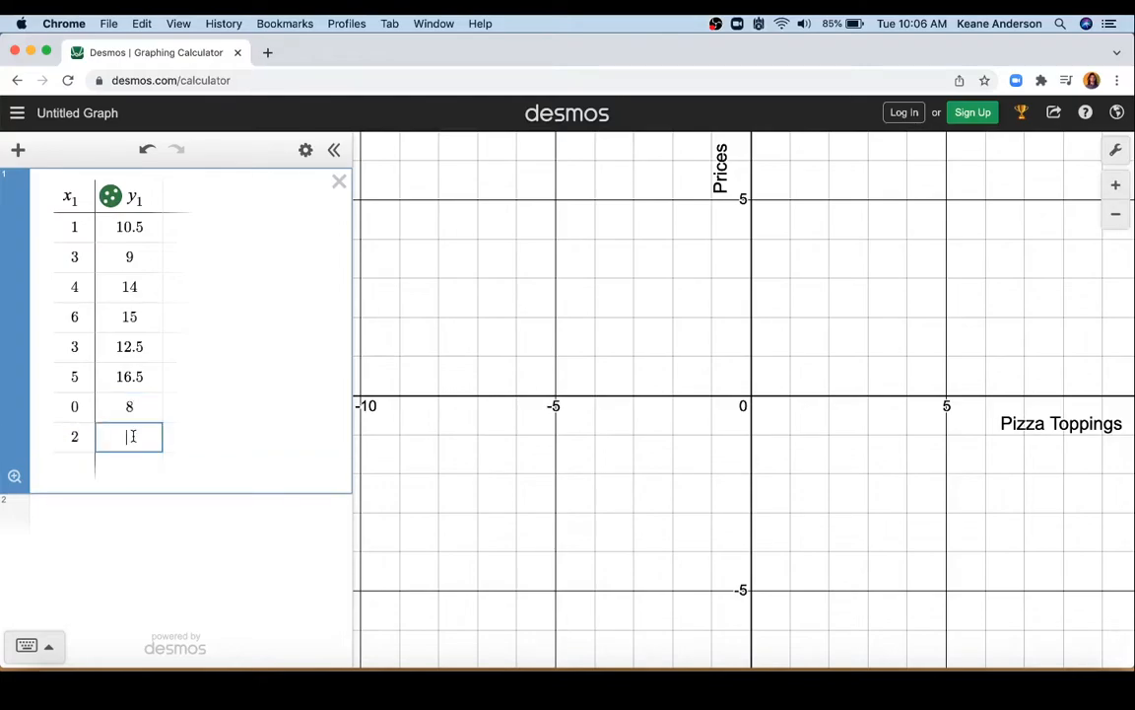
type("9")
left_click(139, 515)
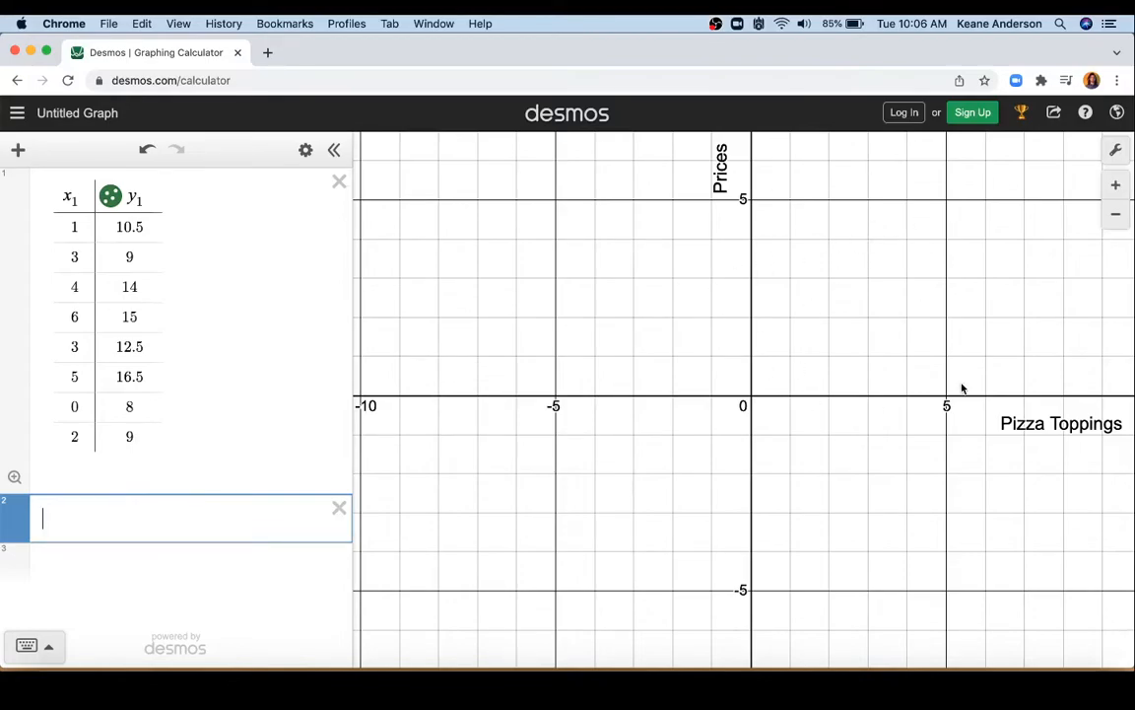
Step: Bring all the plotted pizza data points into view on the graph and examine their pattern
left_click_drag(861, 219, 640, 394)
scroll(754, 463, "down", 5)
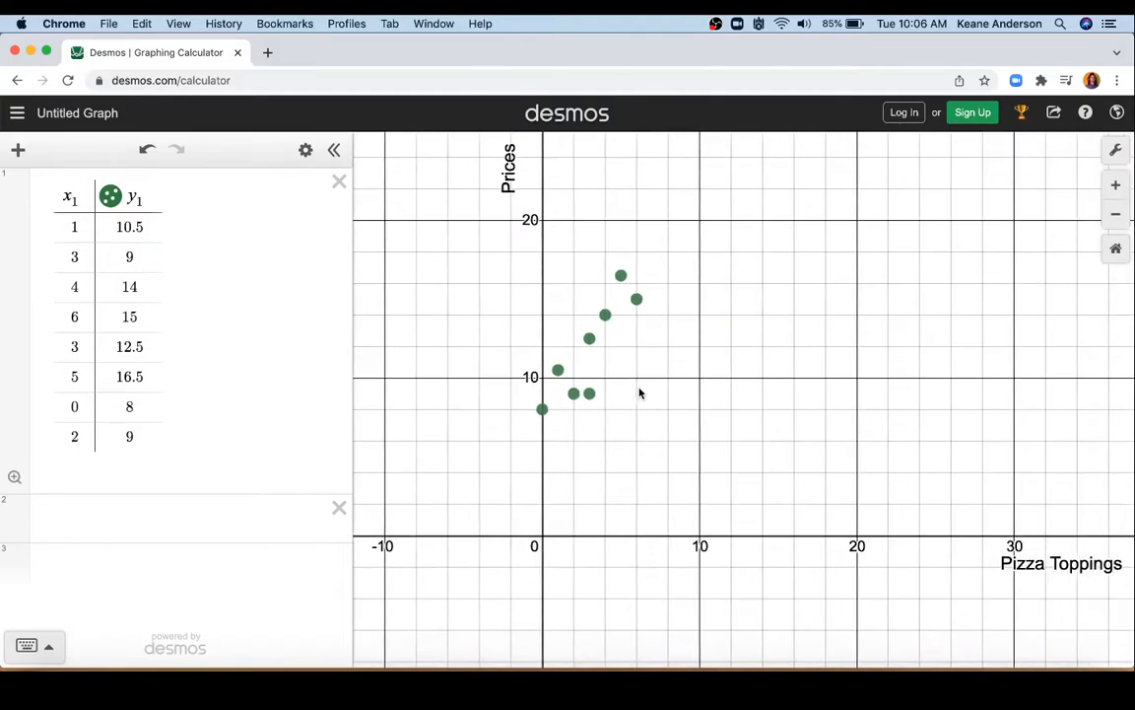
left_click(1116, 214)
left_click(1118, 186)
scroll(920, 316, "up", 3)
scroll(923, 320, "down", 4)
scroll(922, 319, "up", 1)
mouse_move(745, 316)
left_mouse_down()
mouse_move(674, 342)
mouse_move(782, 299)
mouse_move(866, 239)
mouse_move(969, 208)
mouse_move(704, 322)
mouse_move(740, 324)
left_mouse_up()
scroll(676, 344, "up", 3)
scroll(966, 208, "down", 3)
scroll(966, 208, "up", 1)
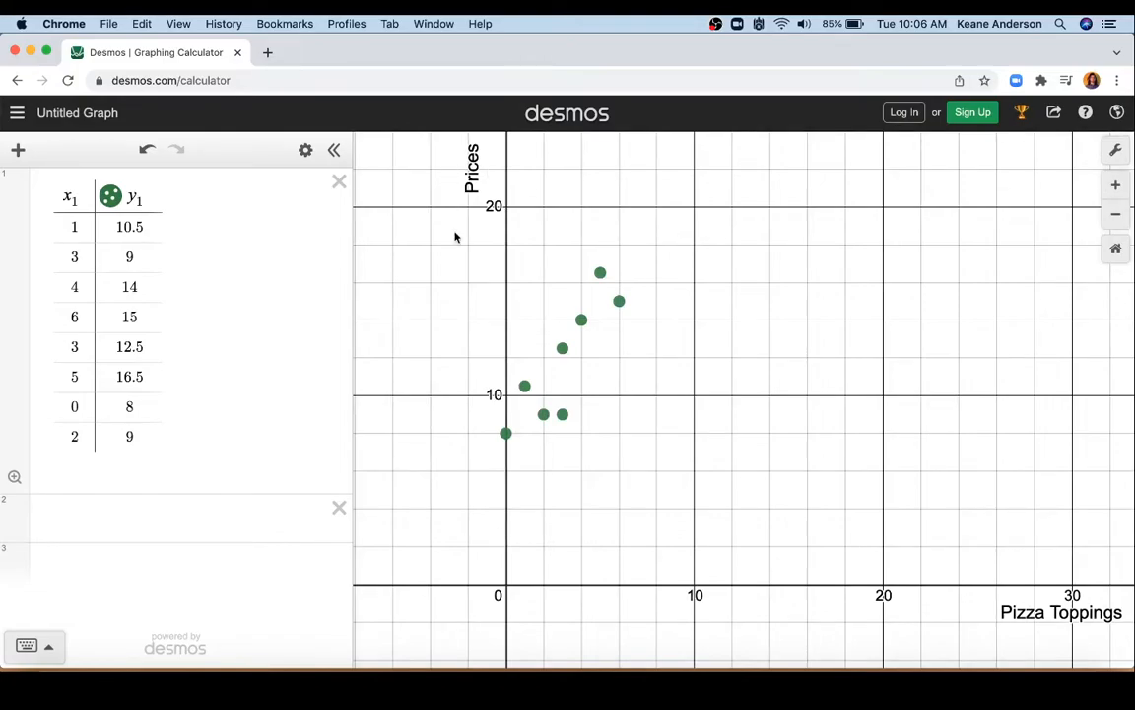
Step: Add the line equation y = mx + b below the table and create sliders for both m and b
left_click(91, 522)
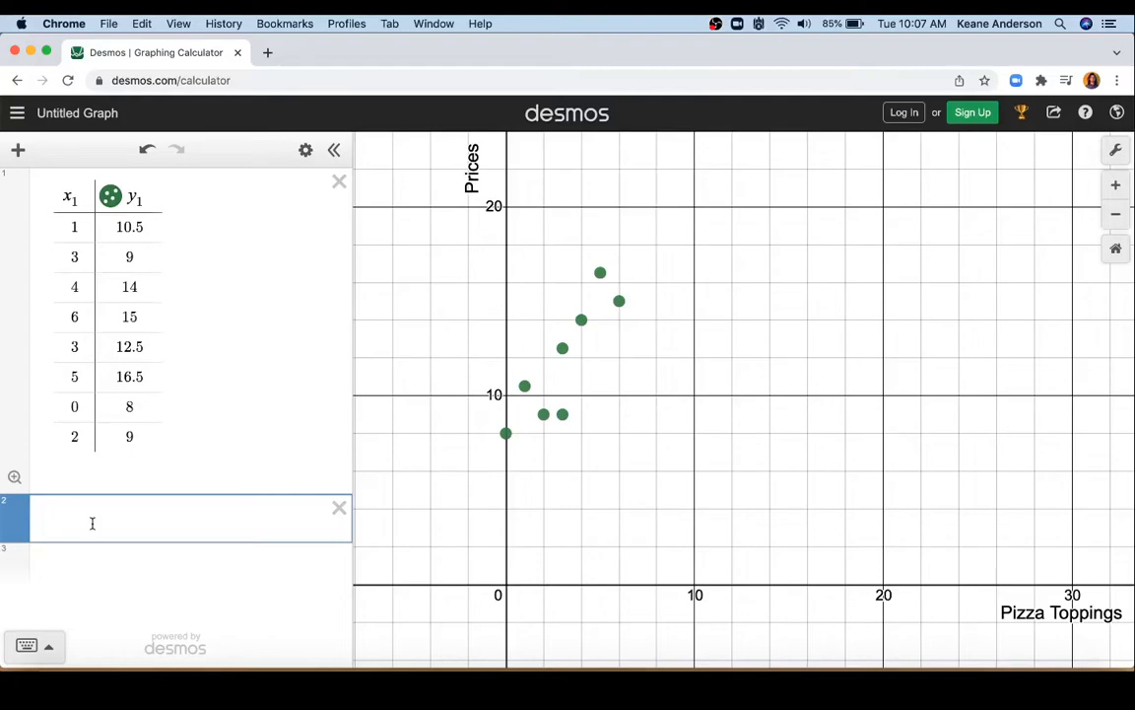
type("y = mx + b")
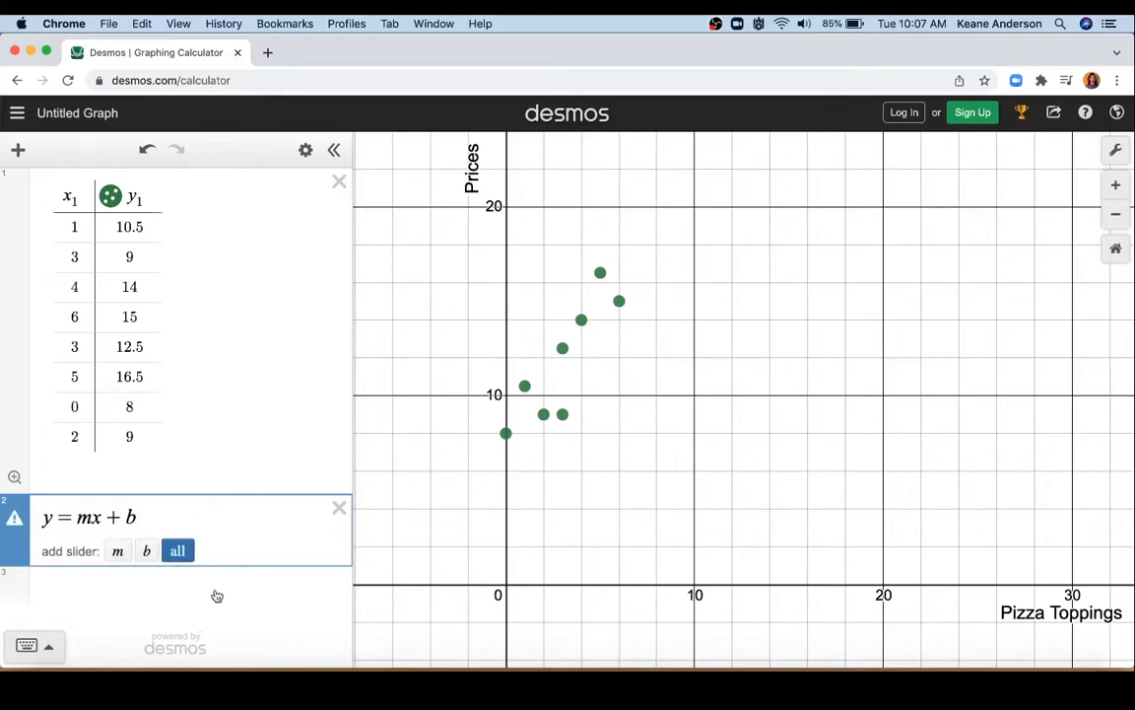
left_click(178, 550)
scroll(224, 465, "down", 3)
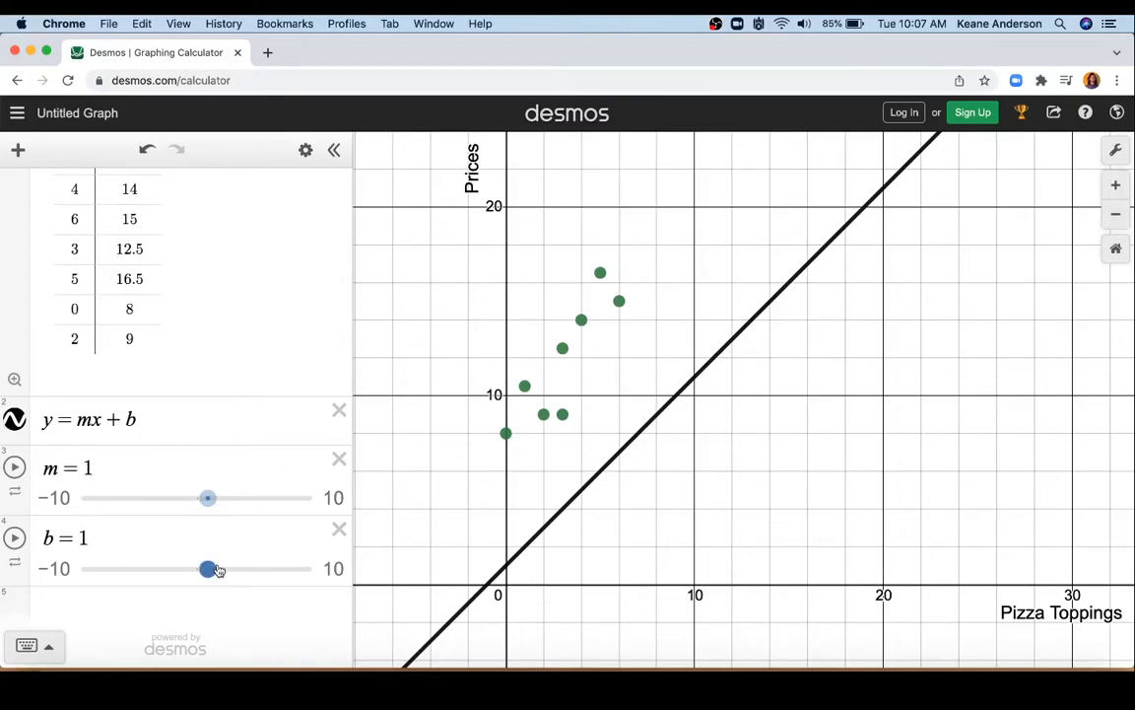
Step: Fit the line to the points by adjusting the sliders to m = 1.5 and b = 7.4
left_click_drag(209, 498, 219, 501)
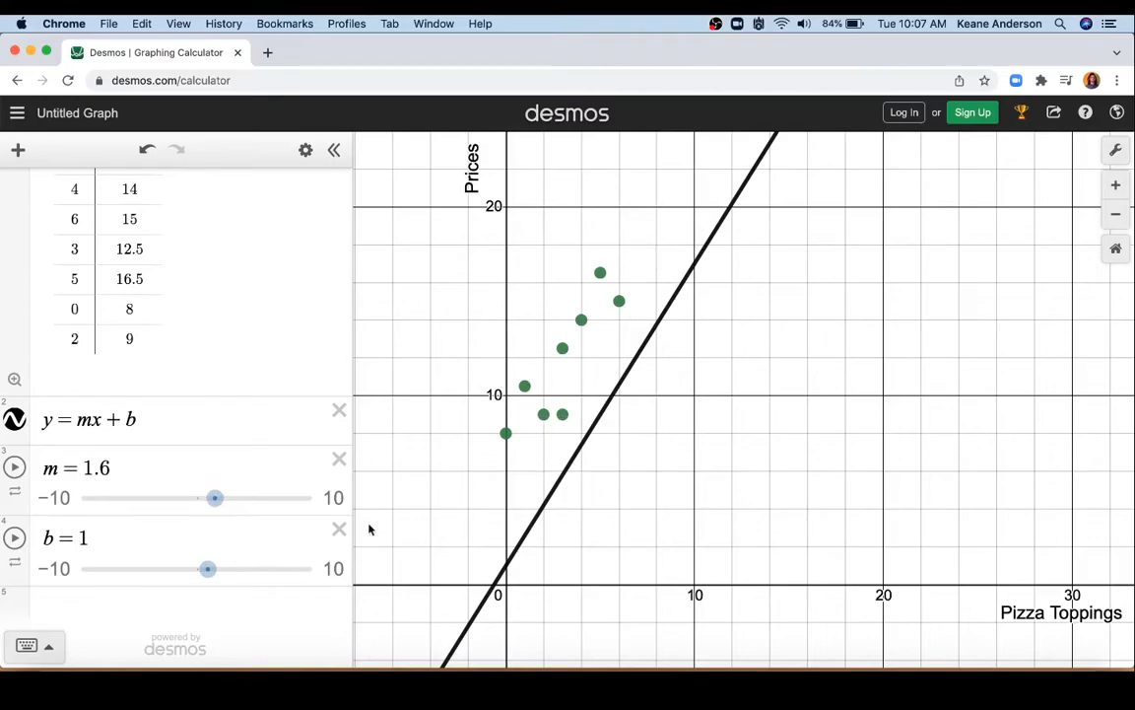
left_click_drag(208, 571, 274, 572)
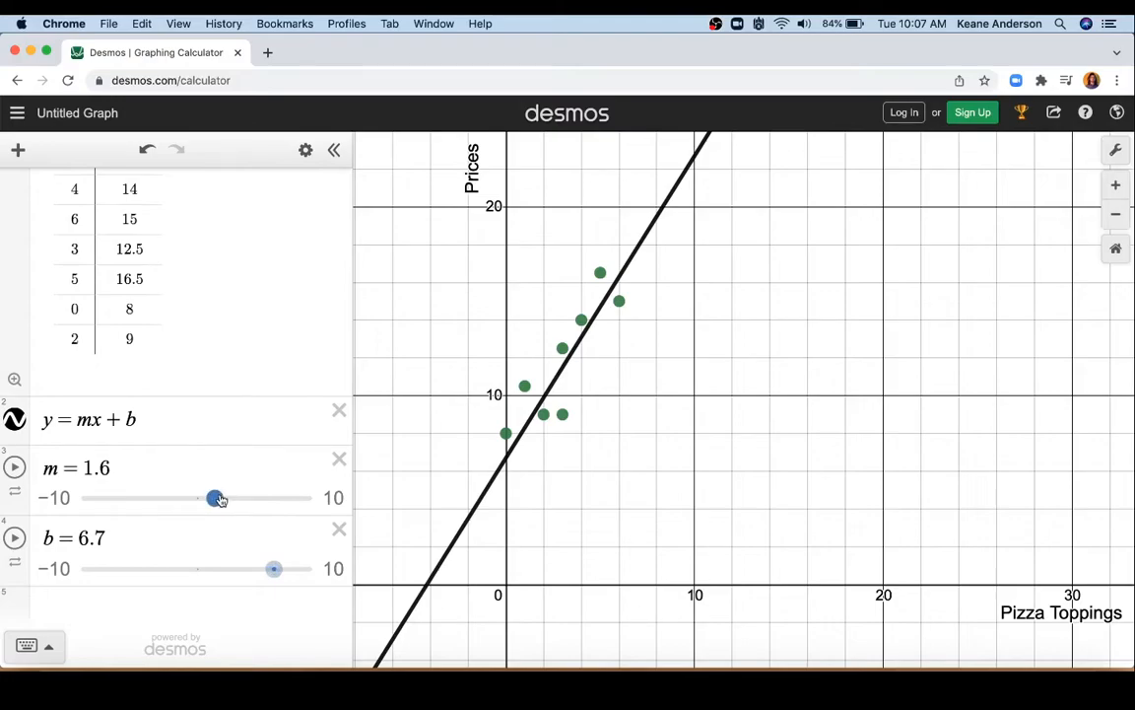
left_click_drag(220, 500, 218, 498)
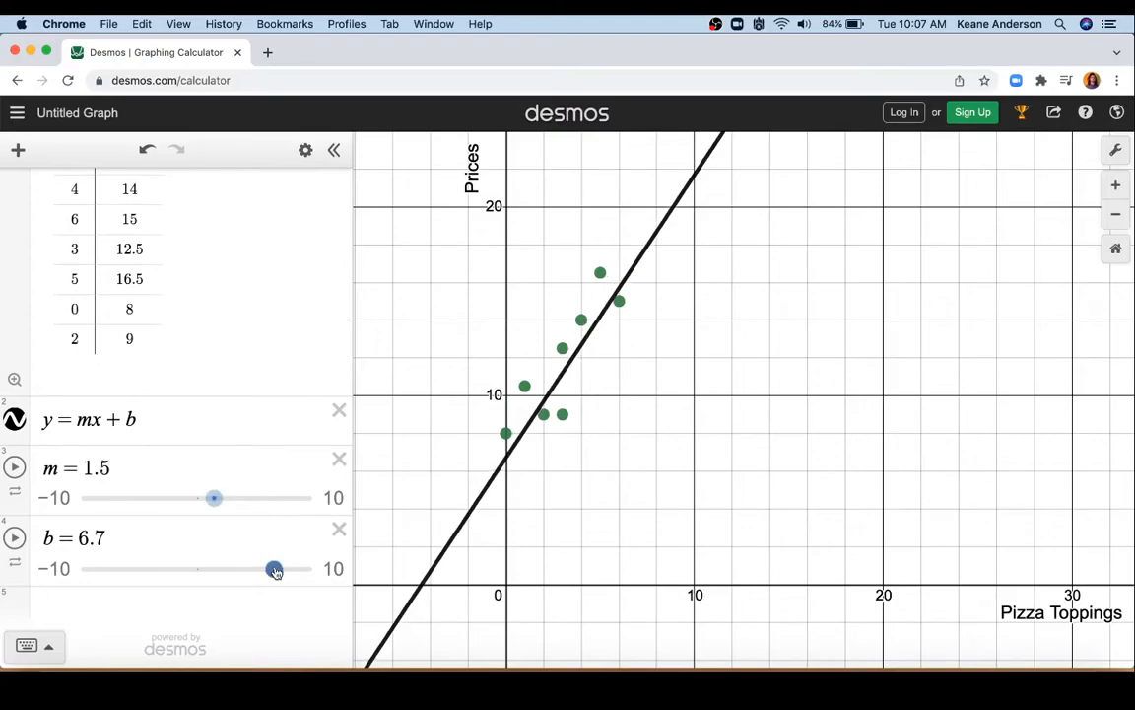
left_click_drag(275, 571, 283, 573)
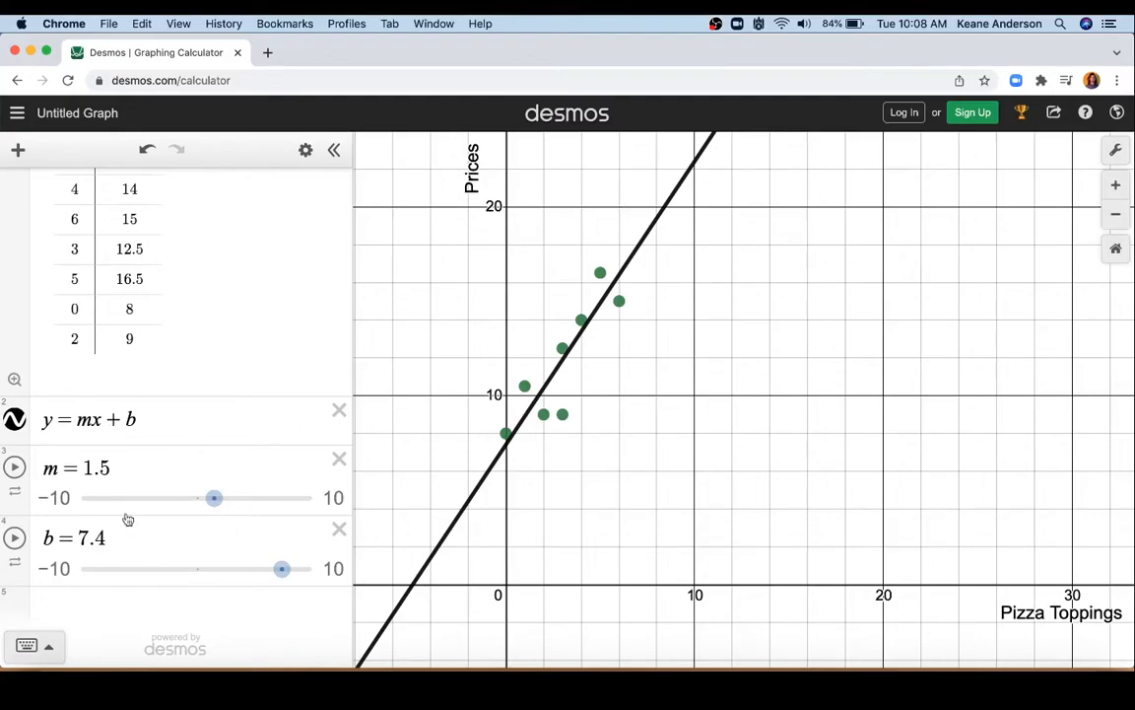
Step: Replace m with 1.5 and b with 7.4 in the line equation, and delete the m slider
left_click_drag(94, 420, 79, 420)
type("1")
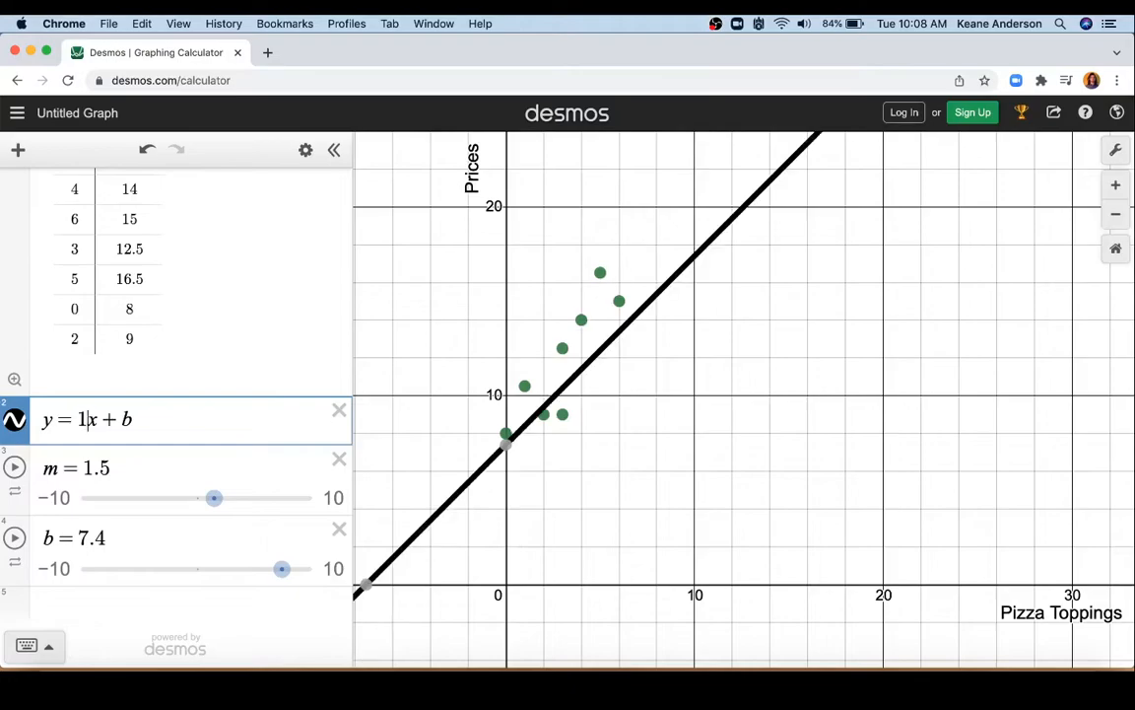
type(".5")
left_click_drag(136, 419, 147, 418)
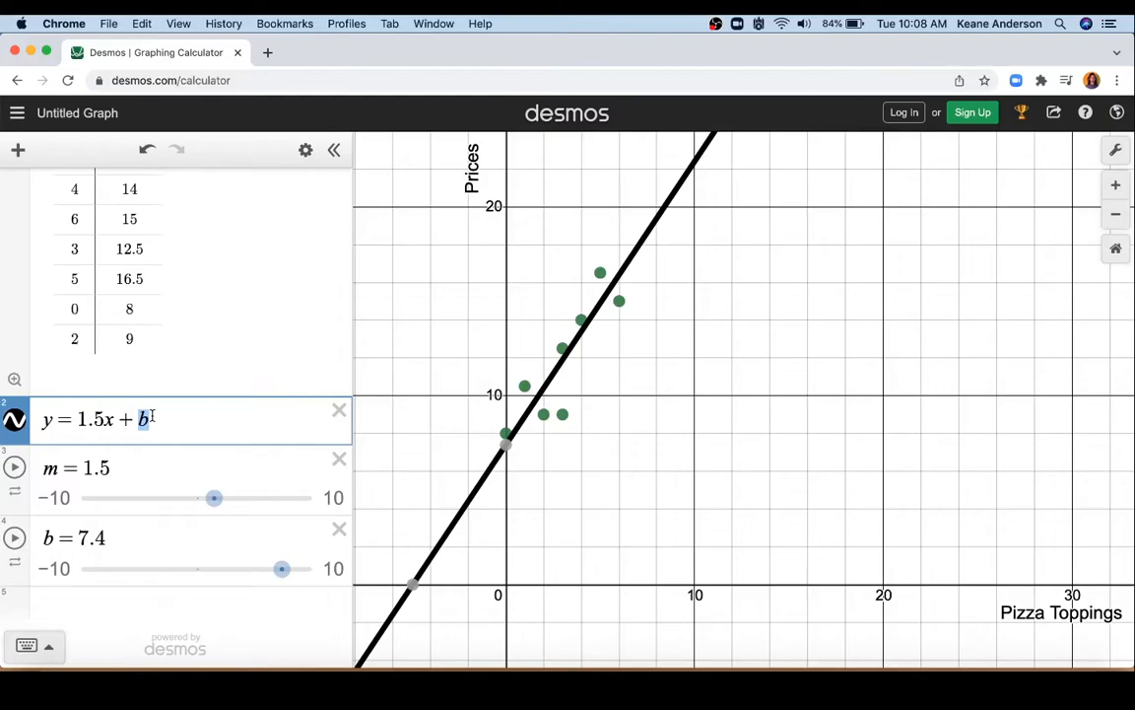
type("7.4")
left_click(339, 459)
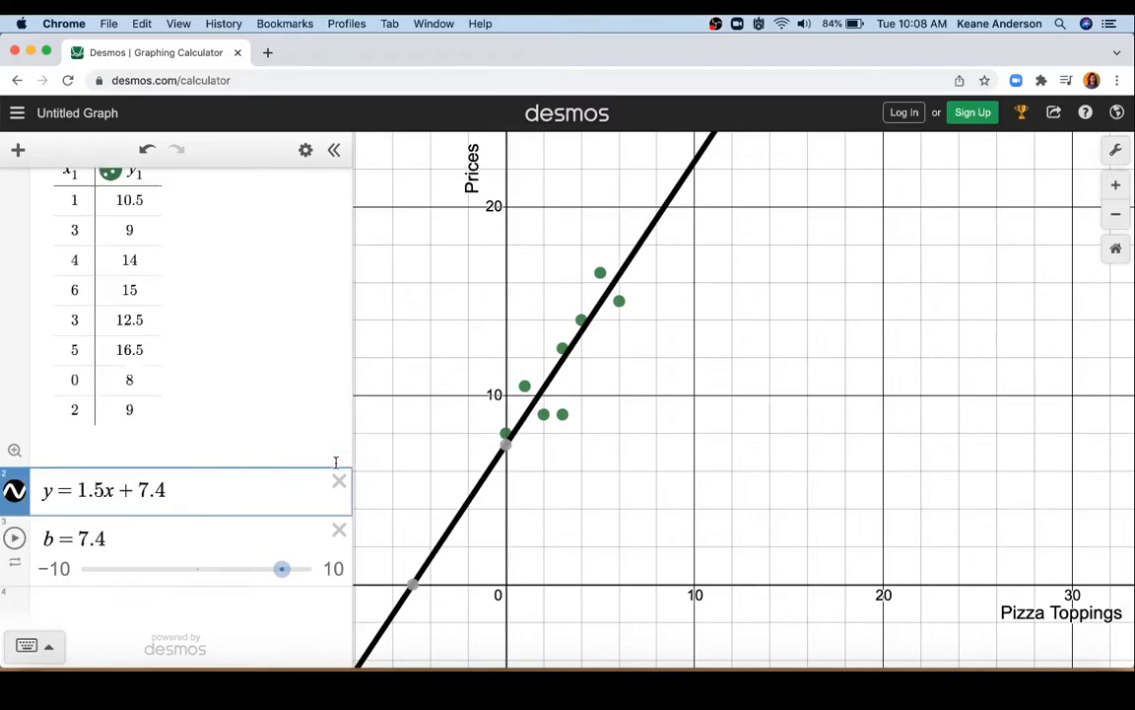
Step: Delete the b slider and add the linear regression y_1 ~ mx_1 + b below the equation y = 1.5x + 7.4
left_click(339, 530)
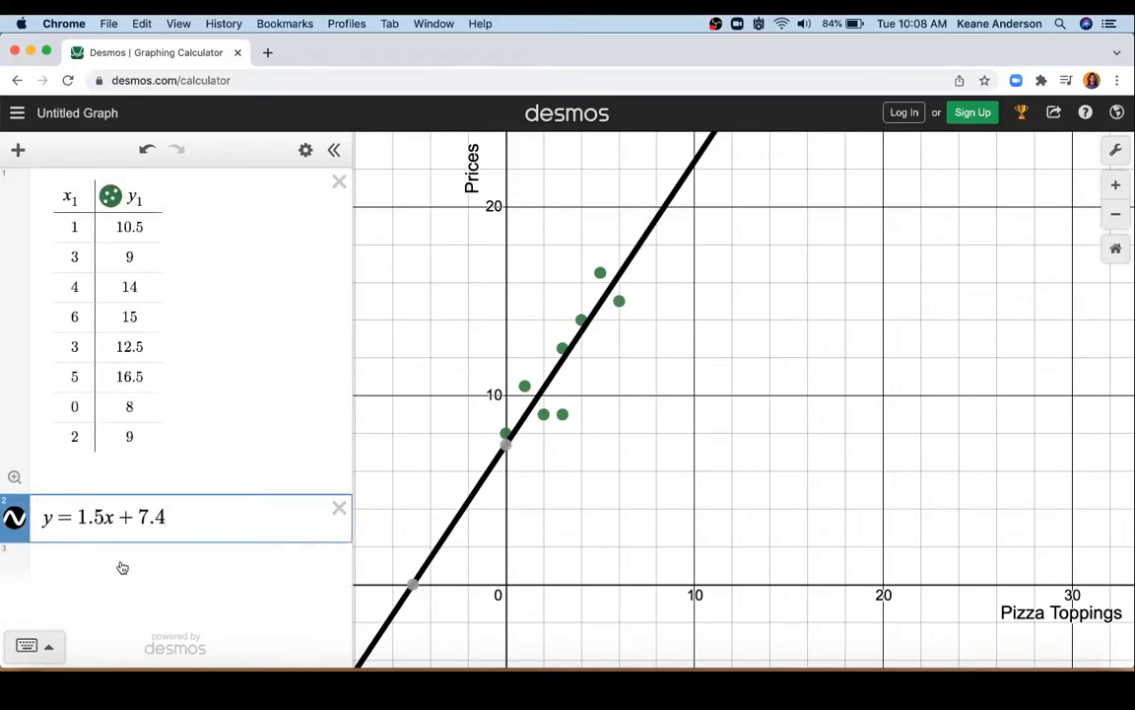
left_click(120, 560)
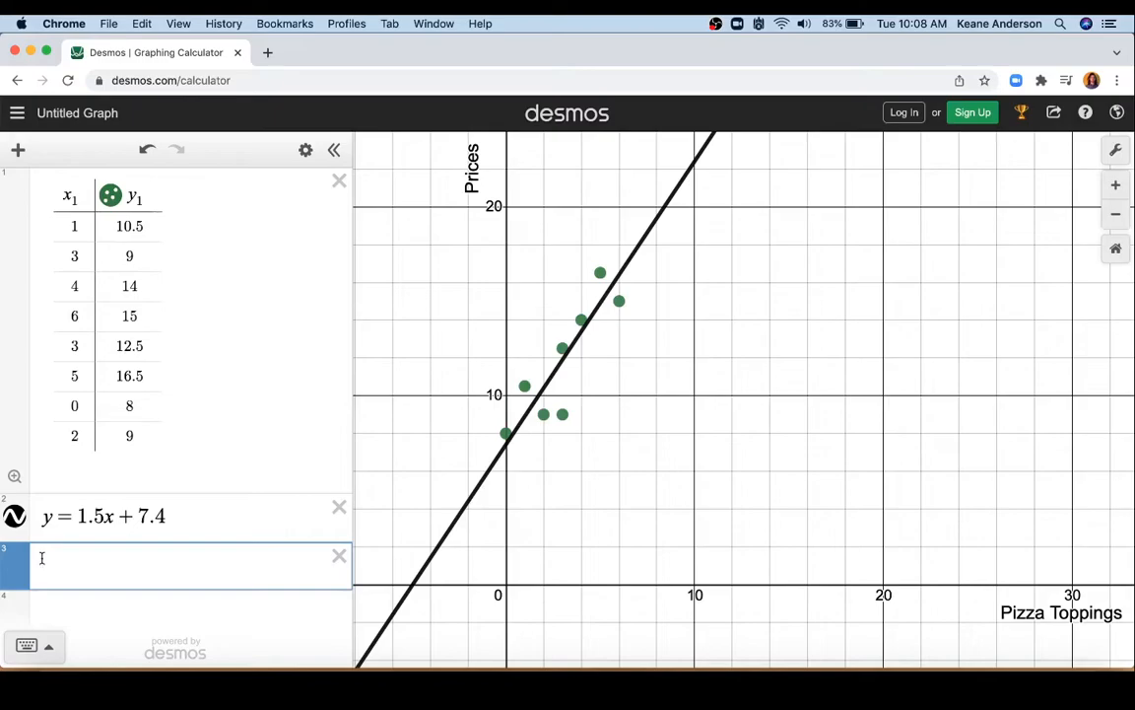
type("y")
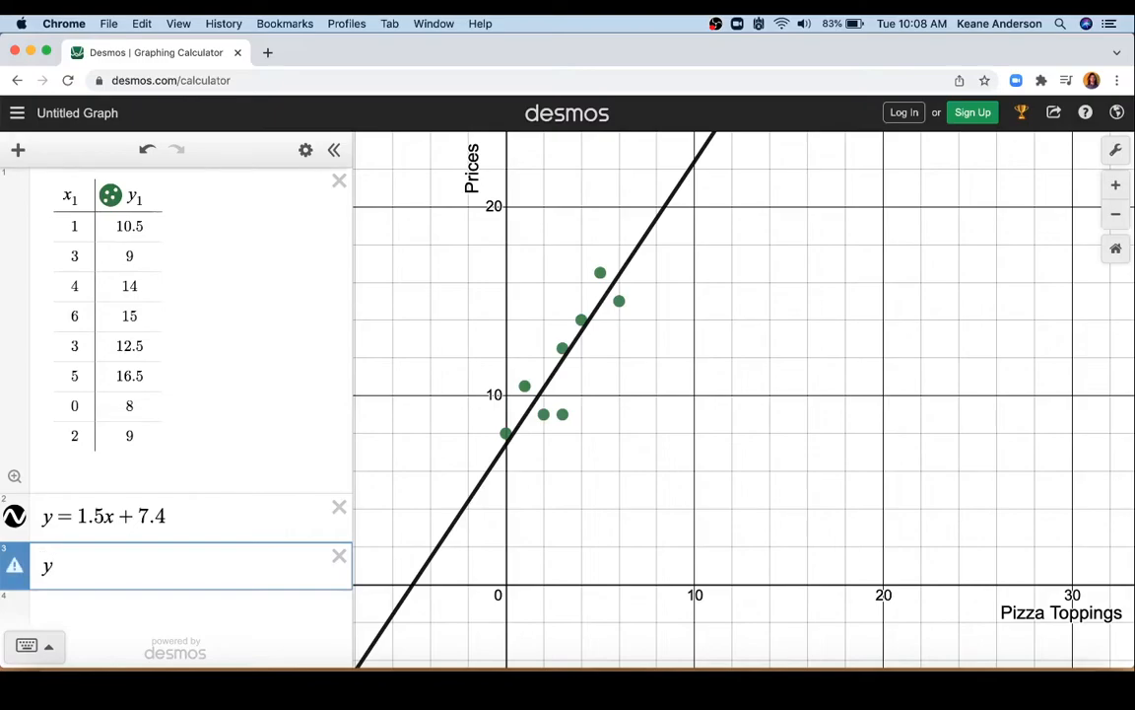
type("_1")
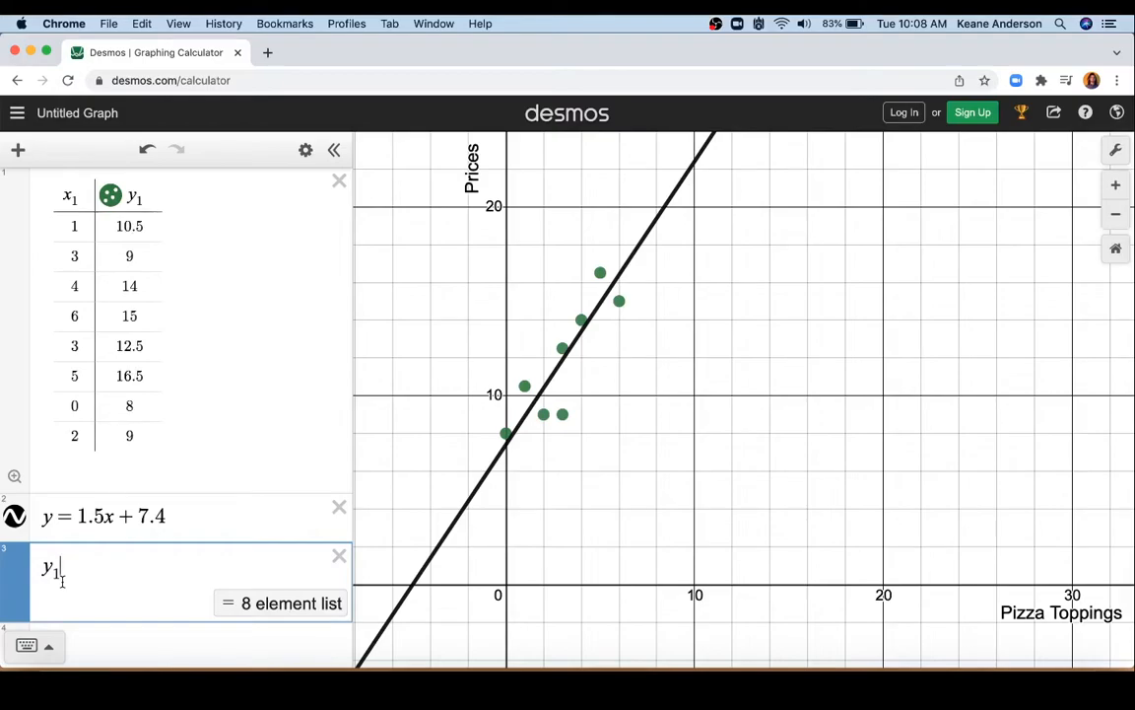
type("~ ")
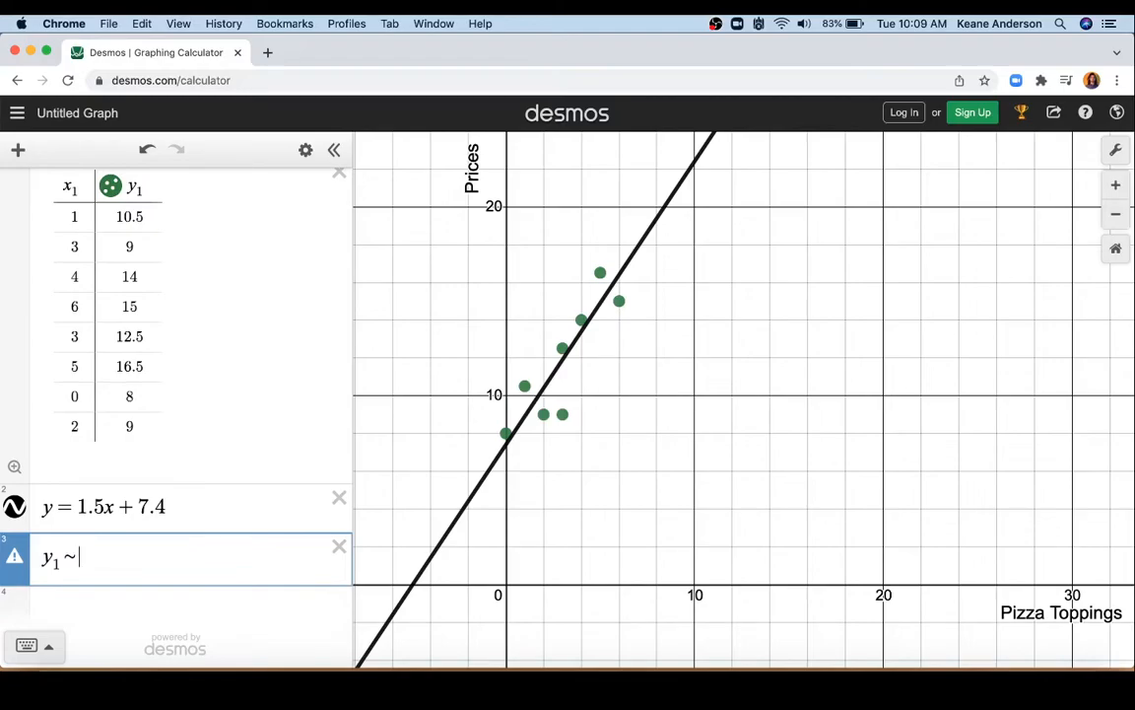
type("m")
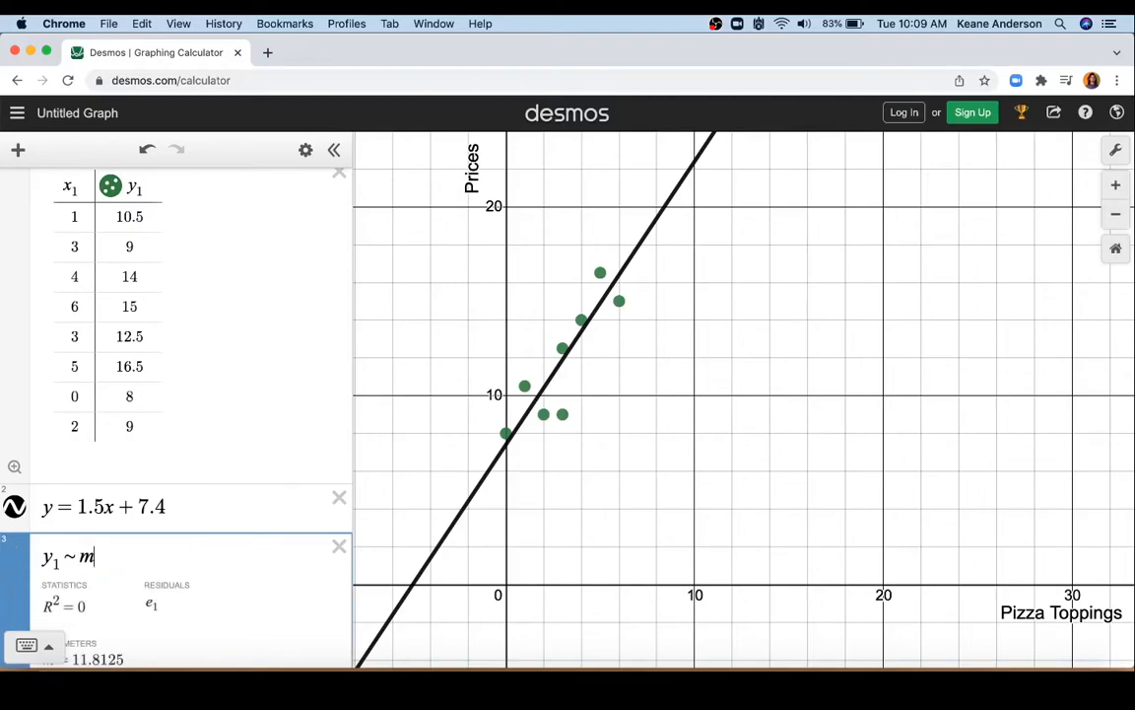
type("x1")
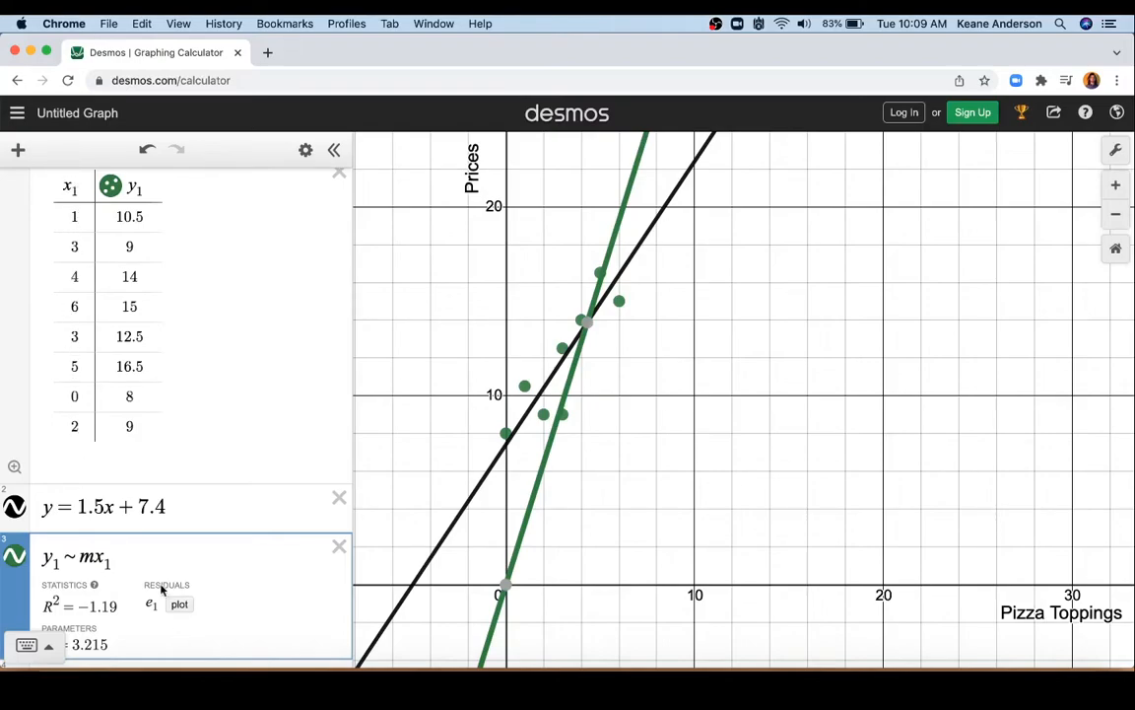
type("+b")
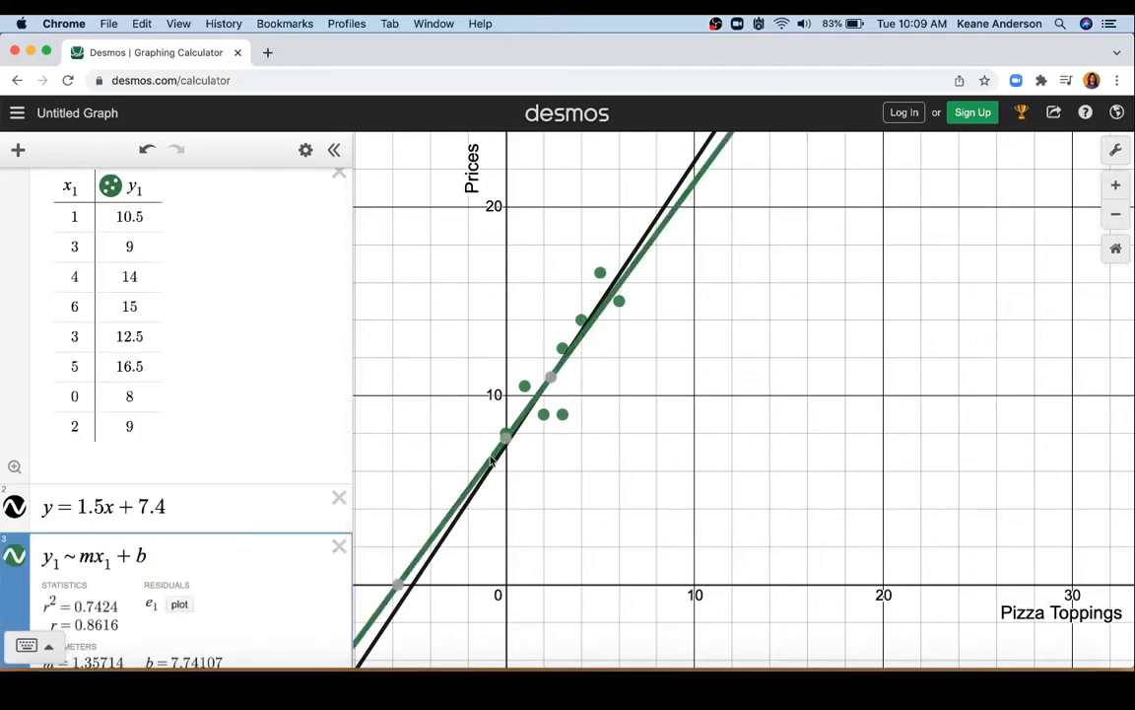
Step: Compare the manual line y = 1.5x + 7.4 with the regression line by toggling its visibility, and leave the manual line hidden
left_click_drag(667, 446, 714, 426)
scroll(788, 444, "down", 5)
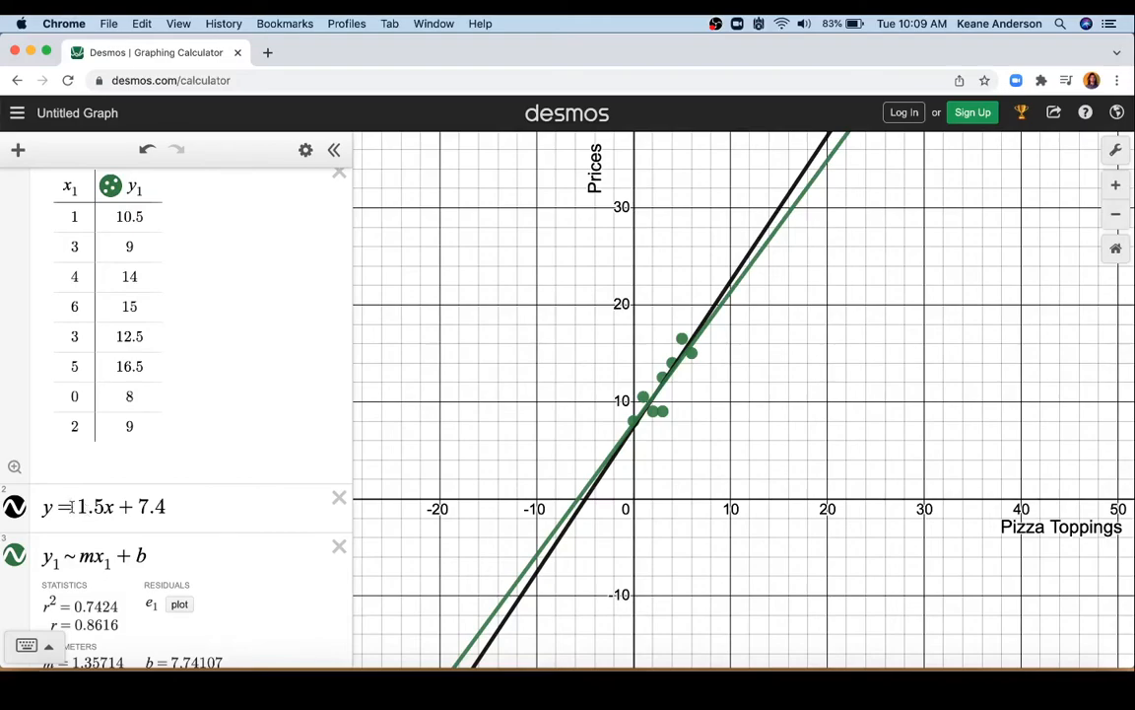
left_click(13, 508)
left_click(13, 507)
left_click(13, 508)
left_click(12, 508)
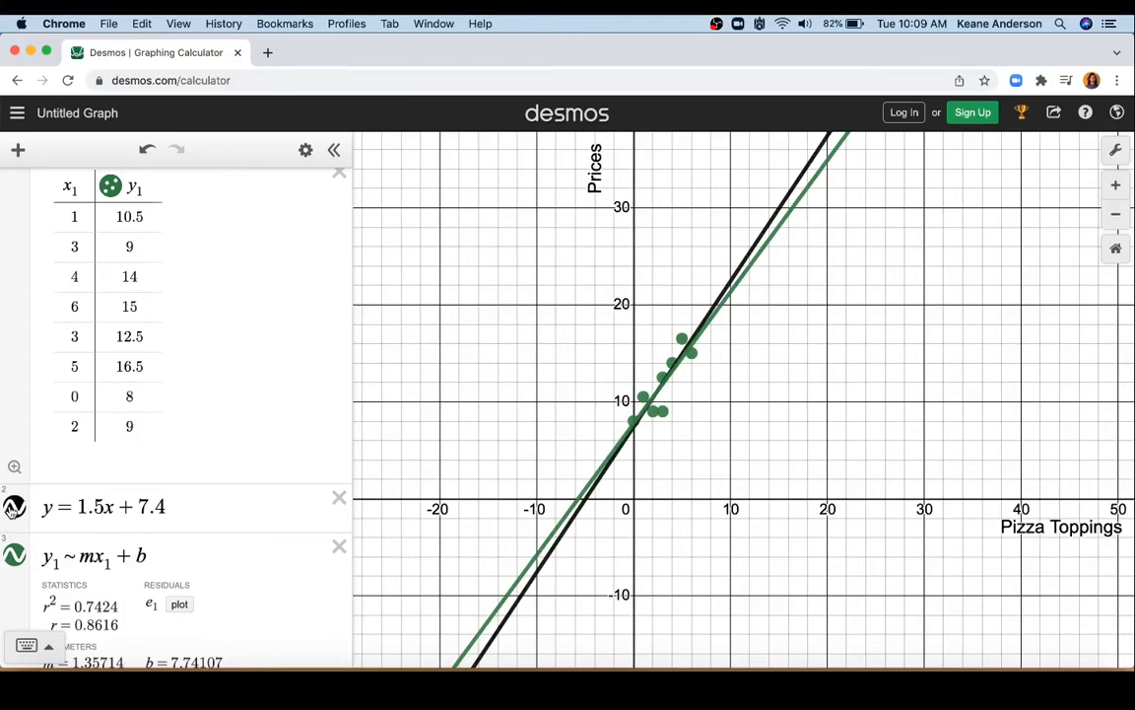
left_click(12, 507)
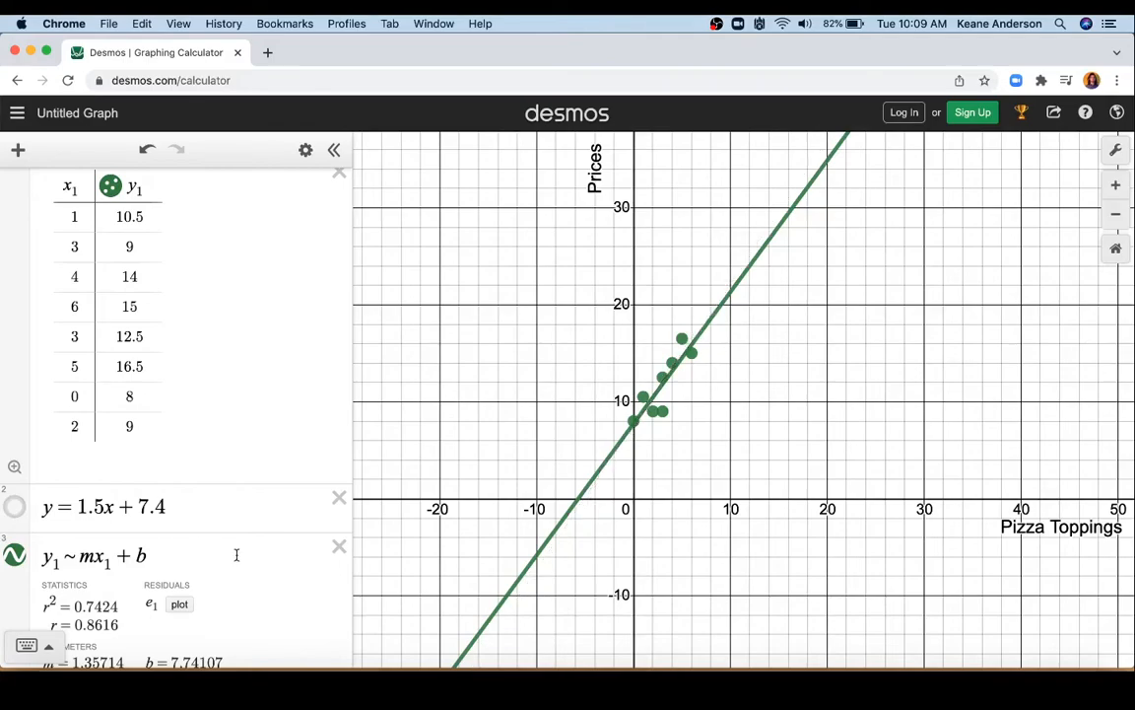
Step: Review the regression's statistics and parameters, and plot its residuals e_1 as an additional column in the data table
scroll(235, 552, "down", 2)
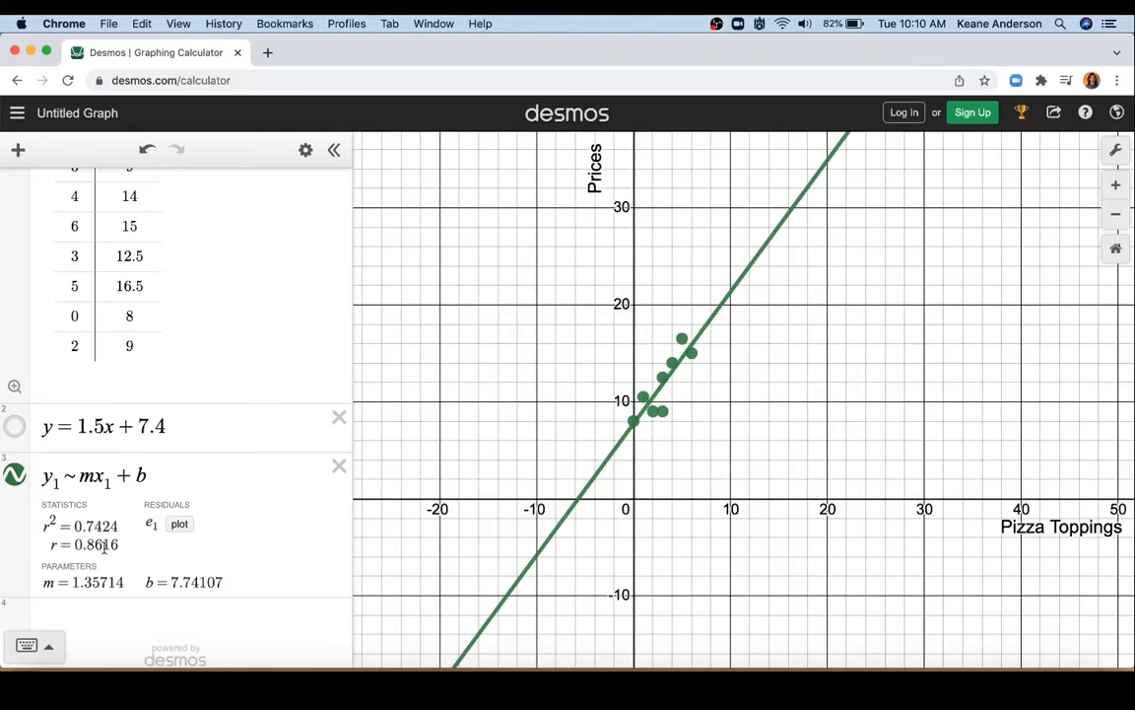
scroll(236, 512, "down", 1)
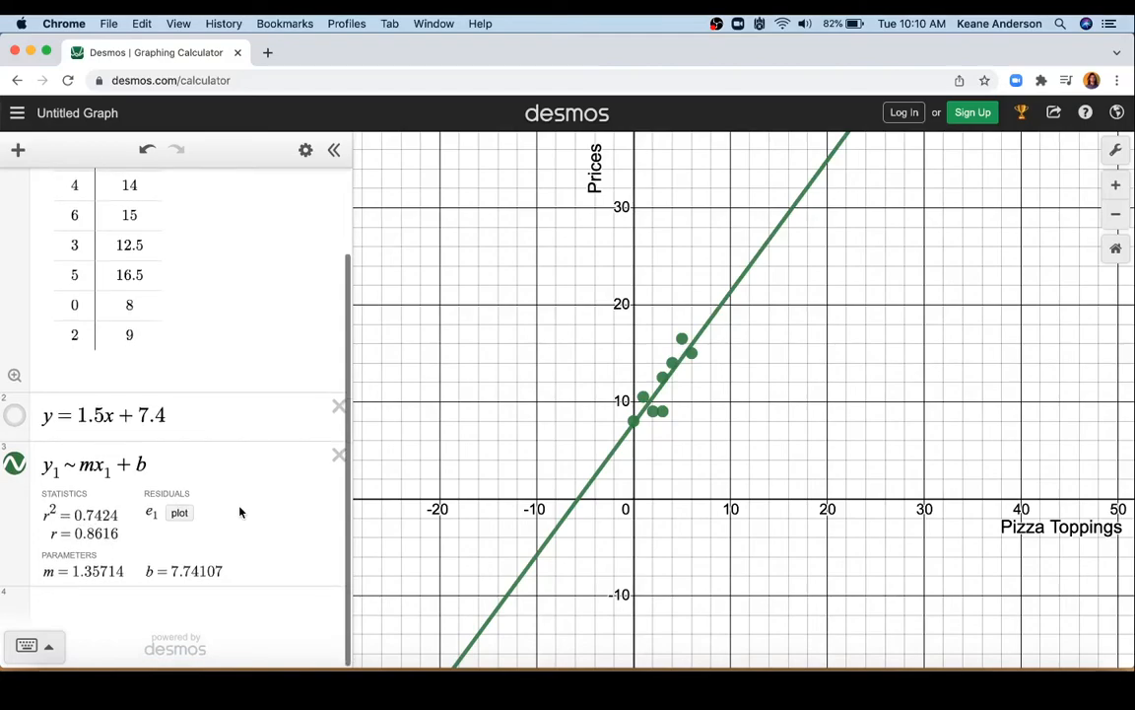
left_click(178, 513)
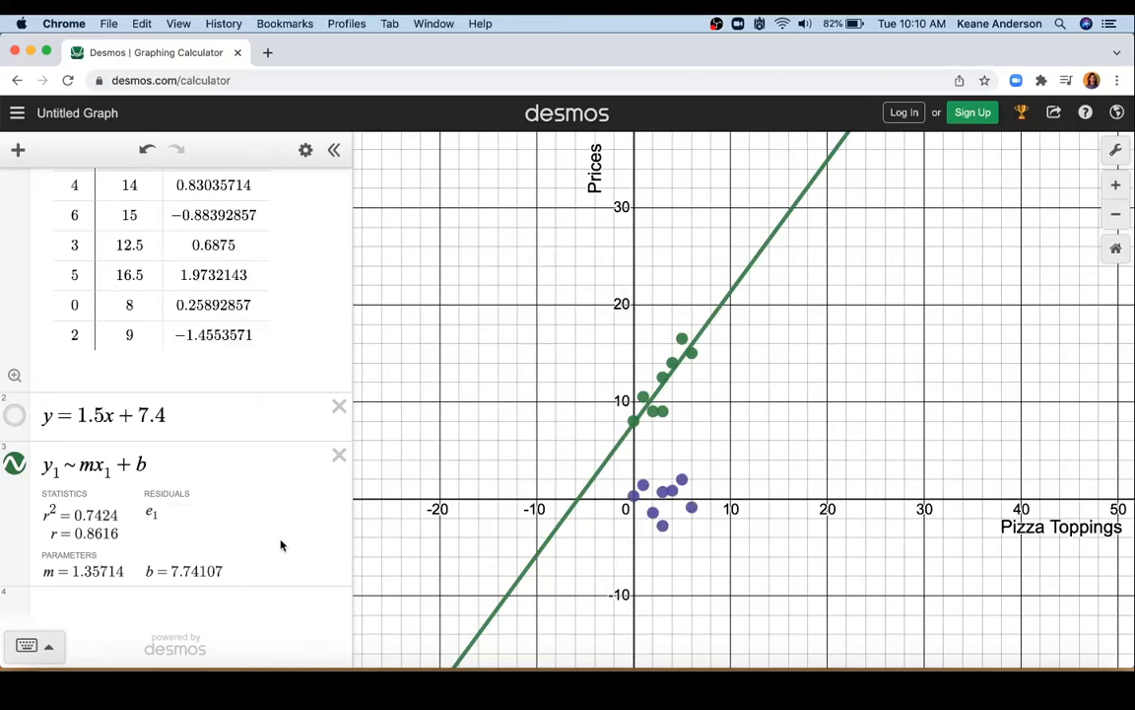
scroll(279, 540, "up", 2)
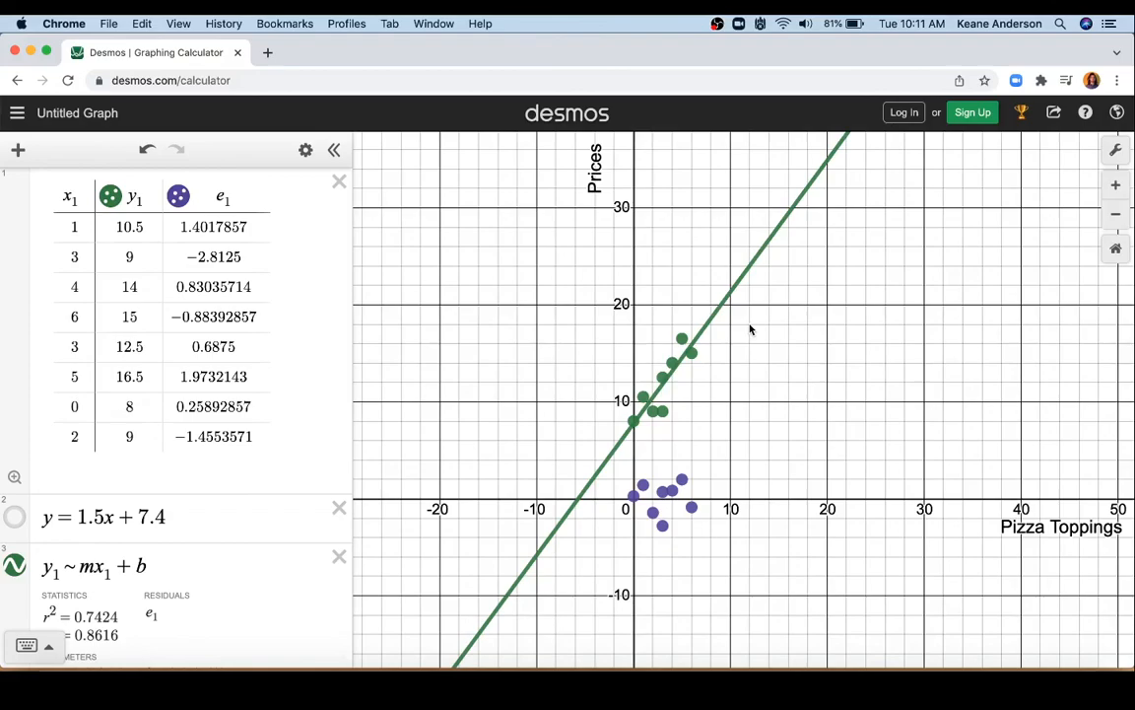
left_click(1032, 688)
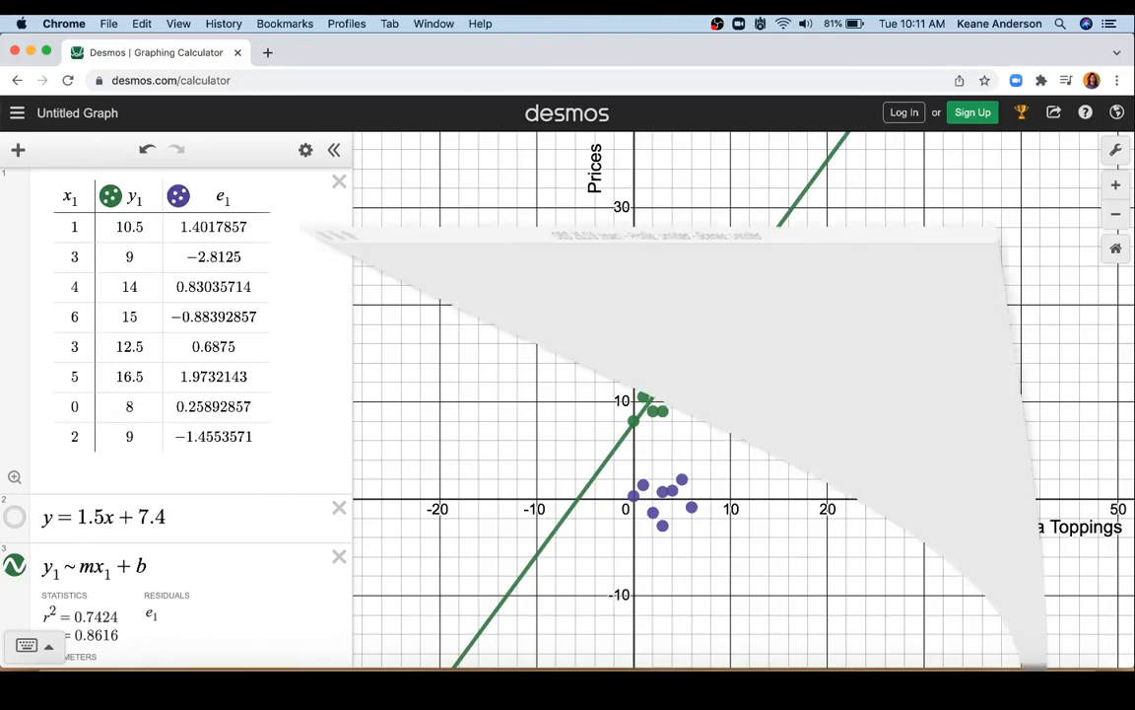